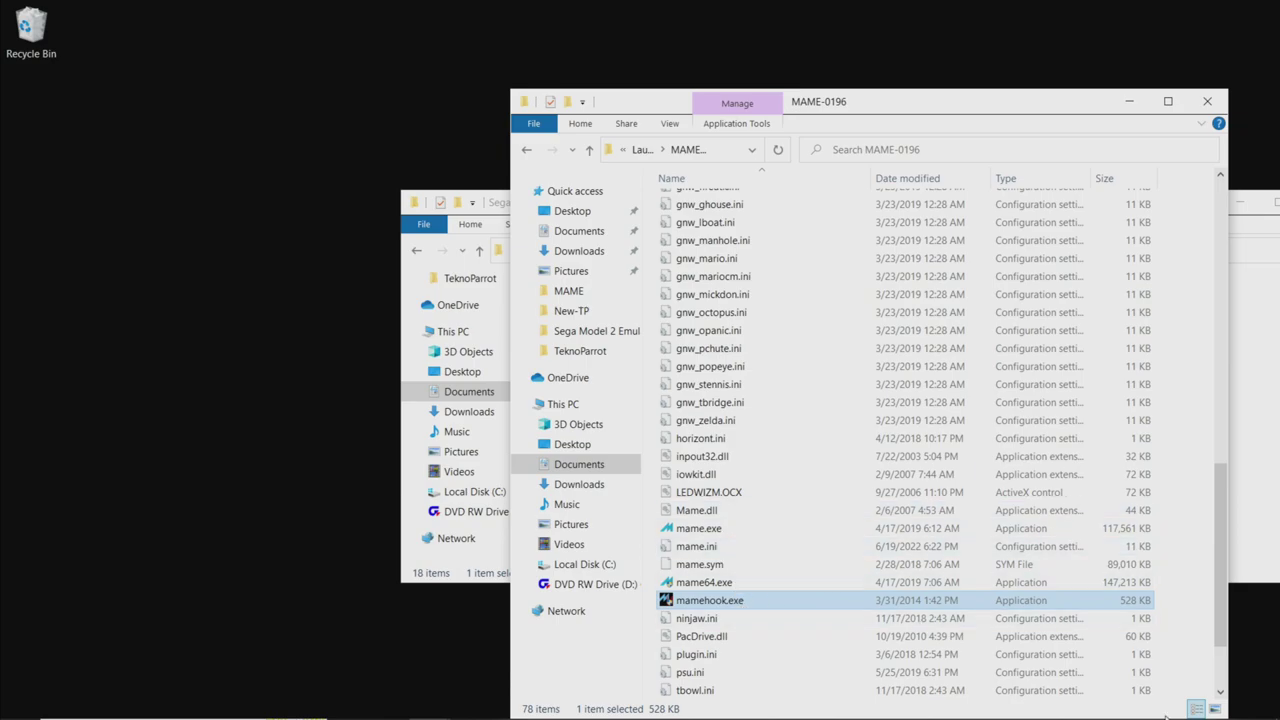
- Open the debug window of Mame Hooker, which is already running in the background
mouse_move(1256, 700)
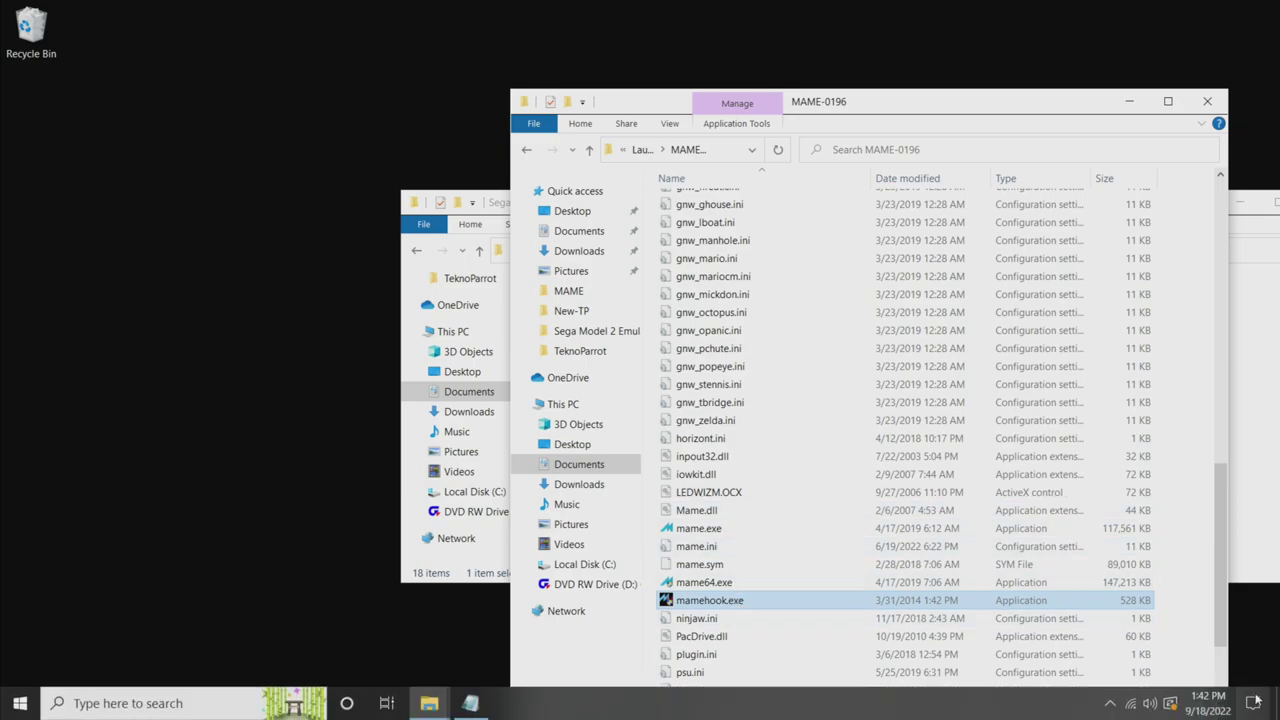
click(1110, 706)
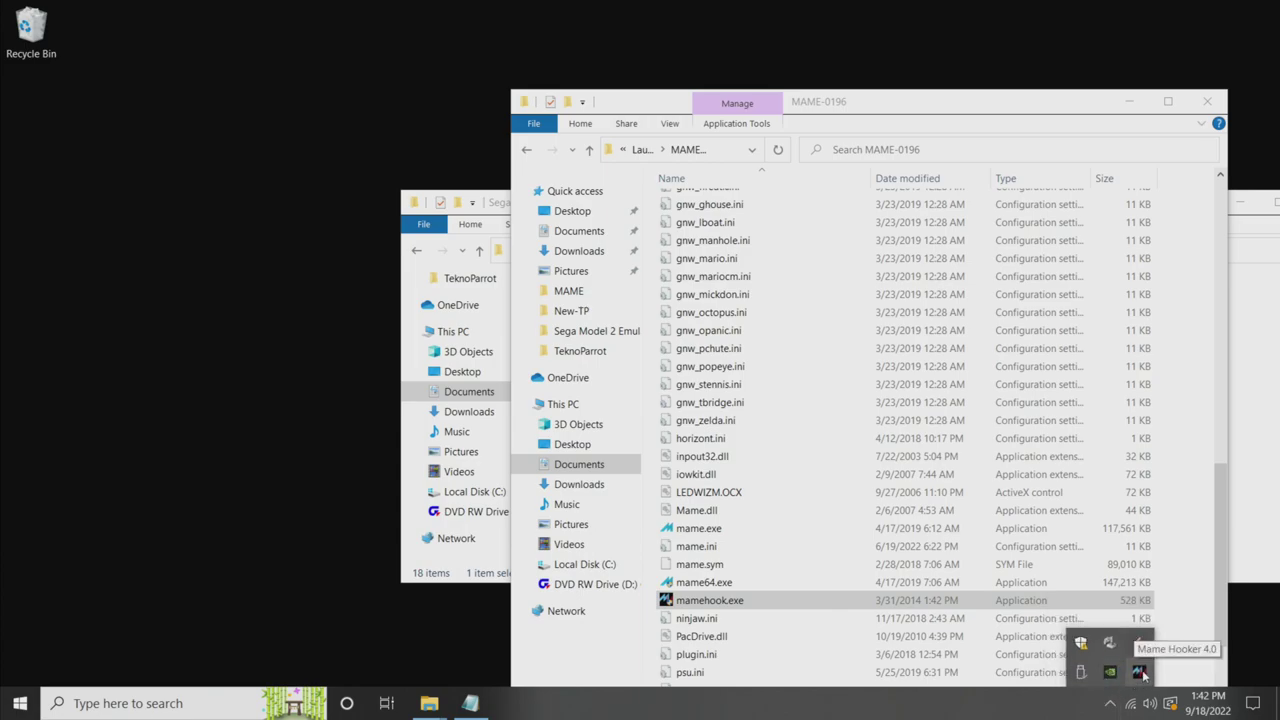
double_click(1140, 672)
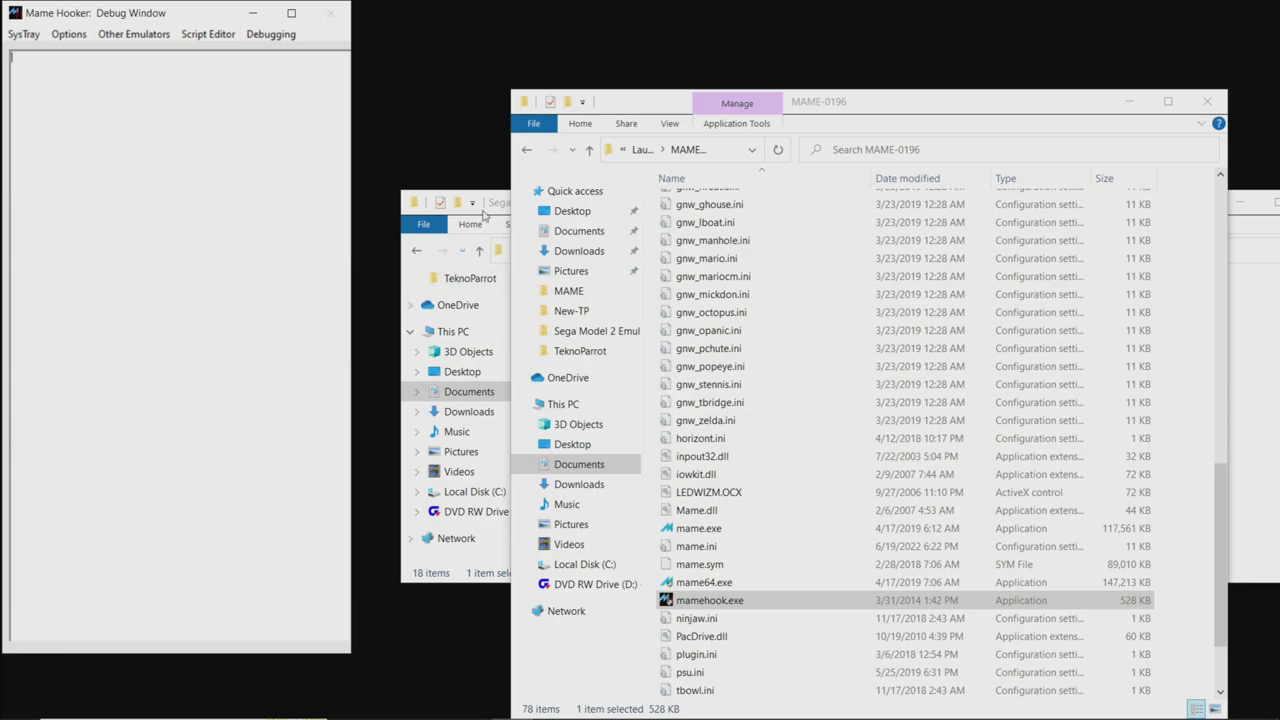
- Launch EMULATOR.EXE from the Sega Model 2 Emulator folder, turn off automatic switching to fullscreen, and close the emulator
click(500, 203)
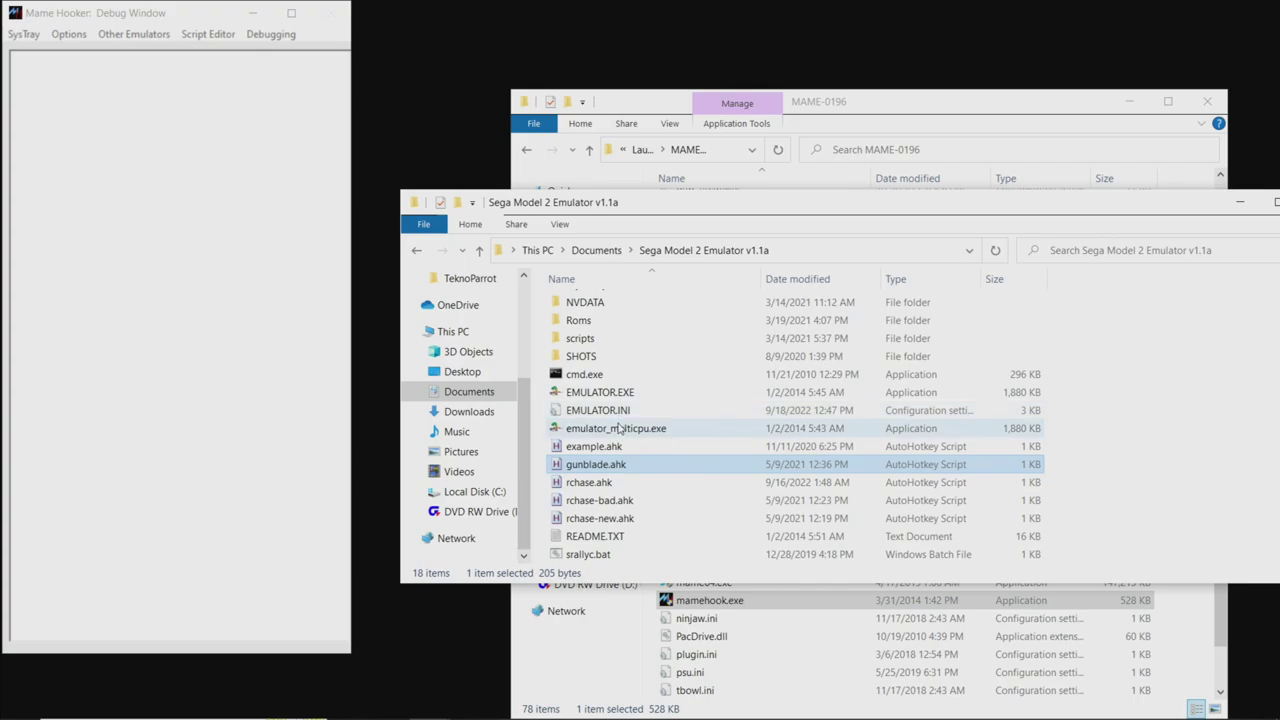
double_click(620, 393)
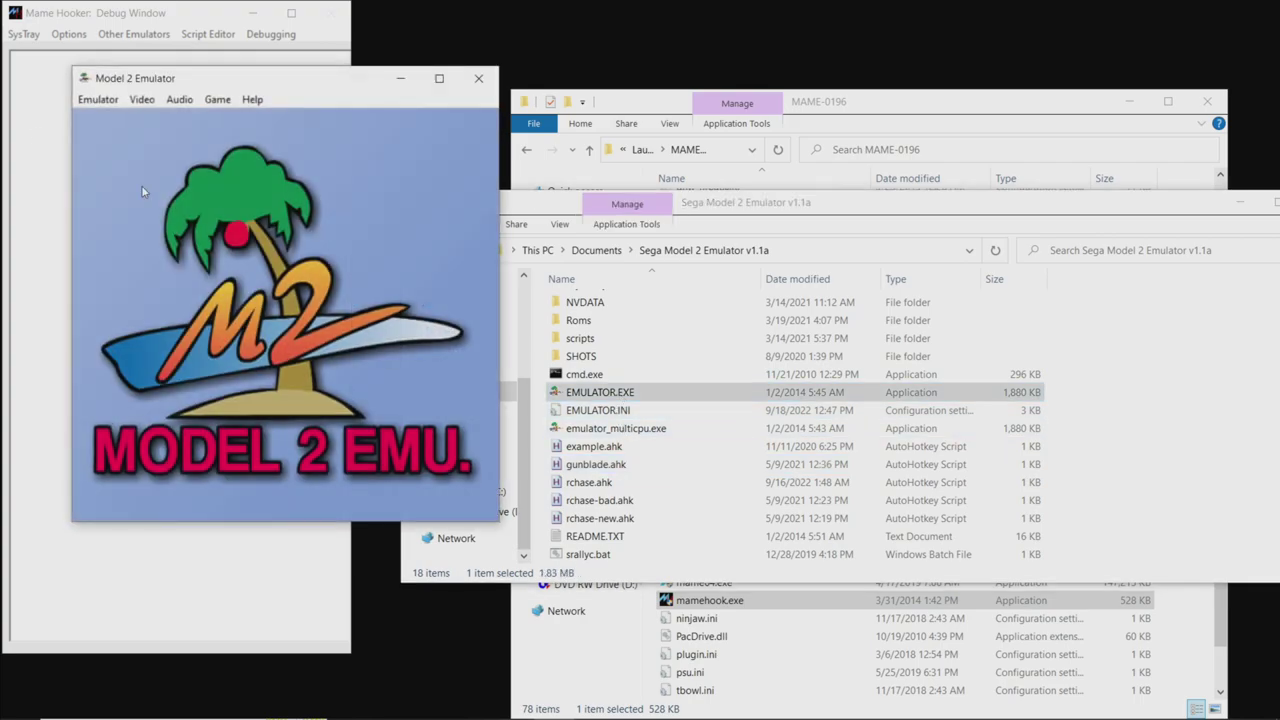
click(141, 99)
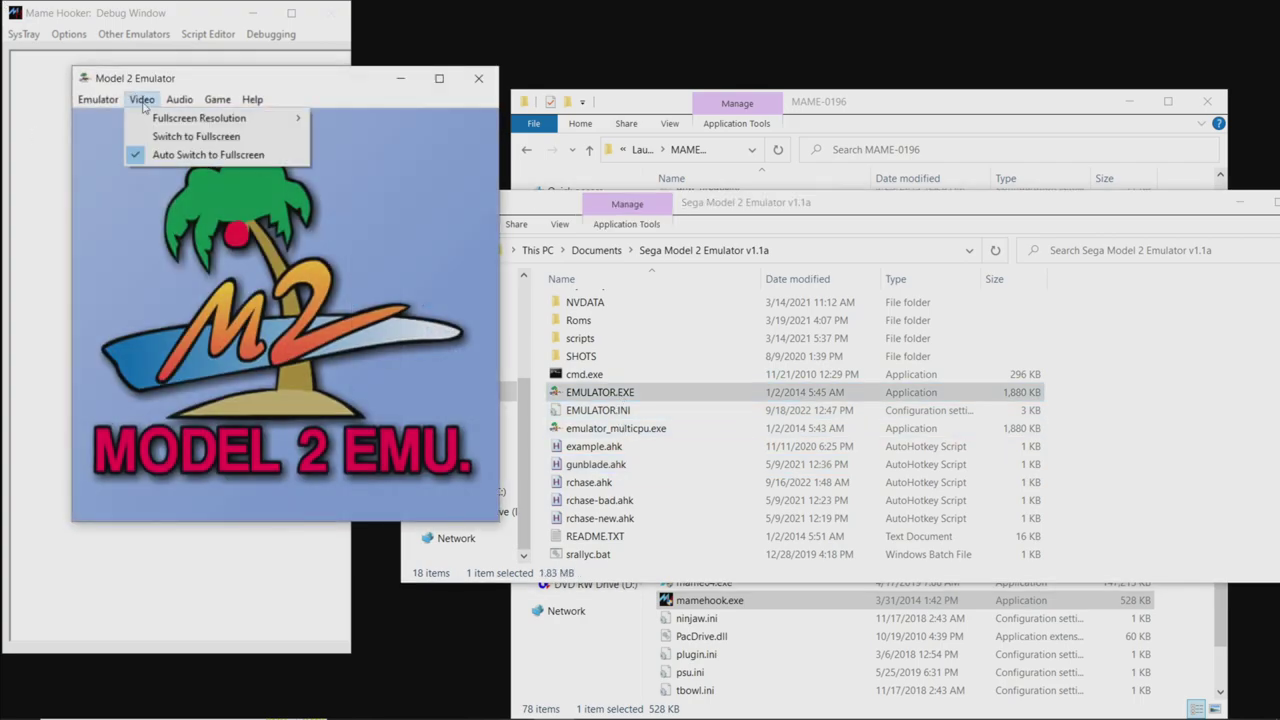
click(158, 138)
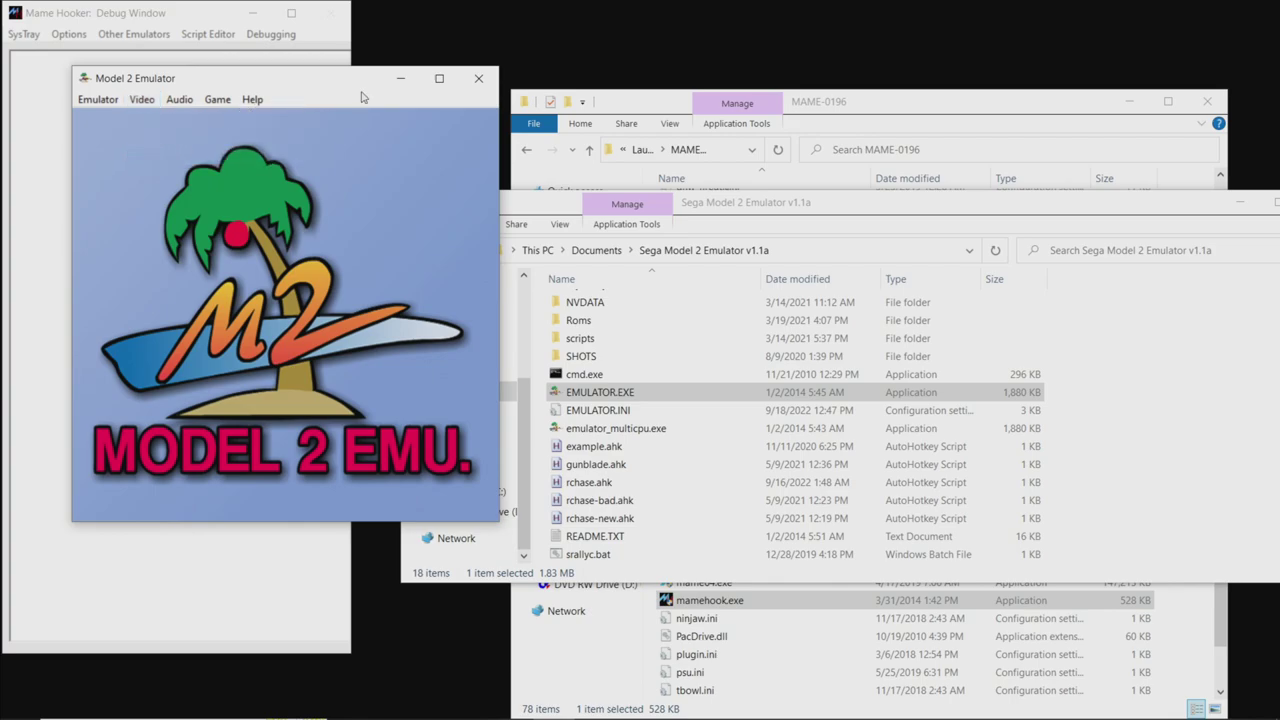
click(478, 78)
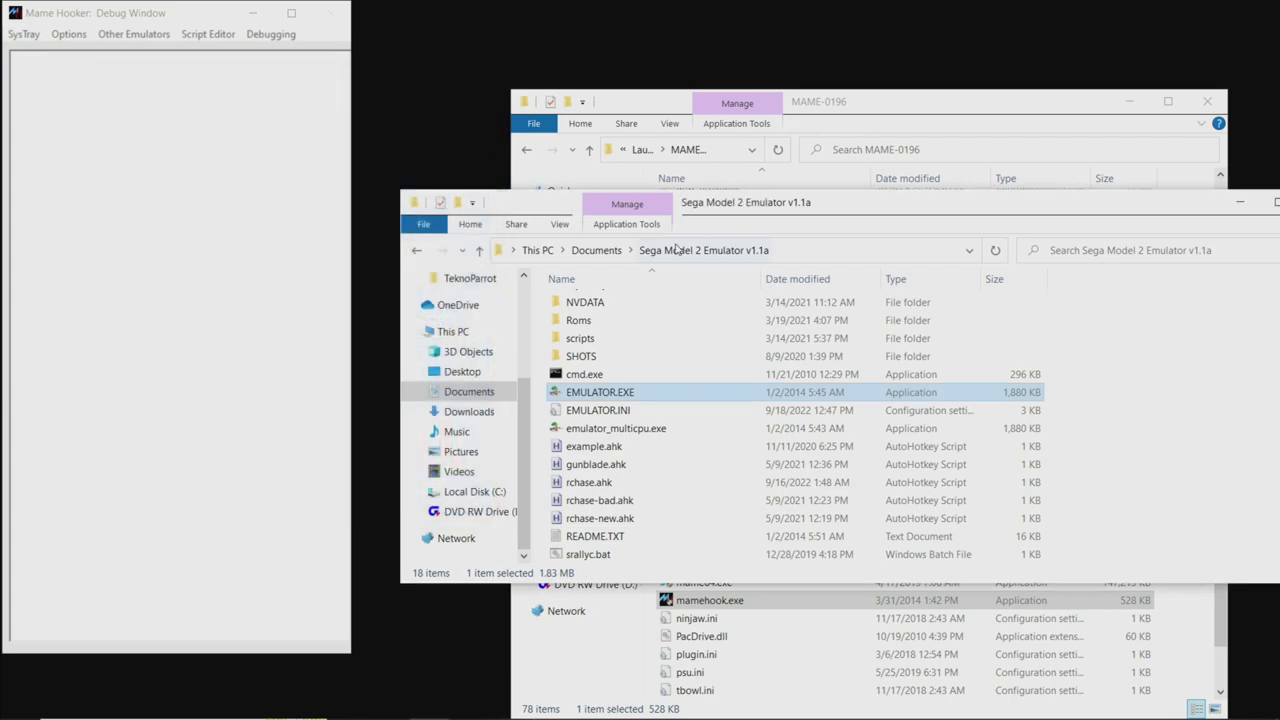
- Return to the MAME-0196 folder that holds mamehook.exe and open its ini subfolder
click(929, 104)
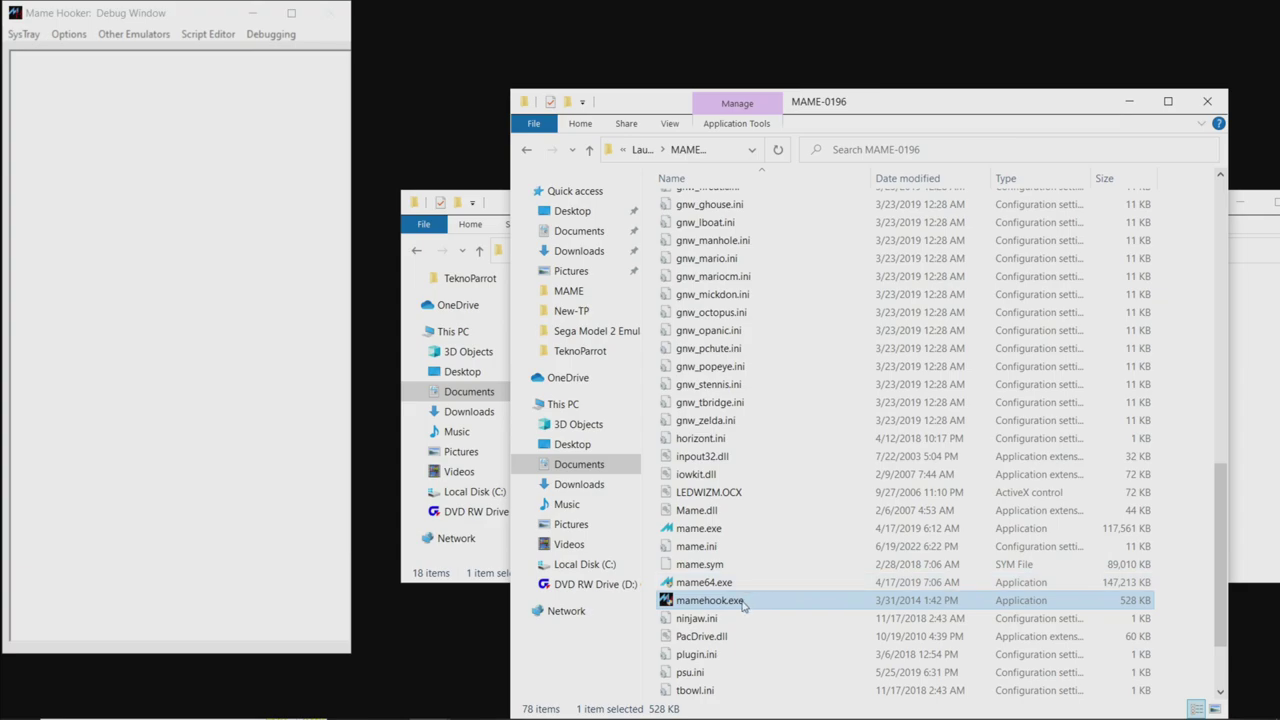
mouse_move(743, 605)
scroll(743, 605, up, 15)
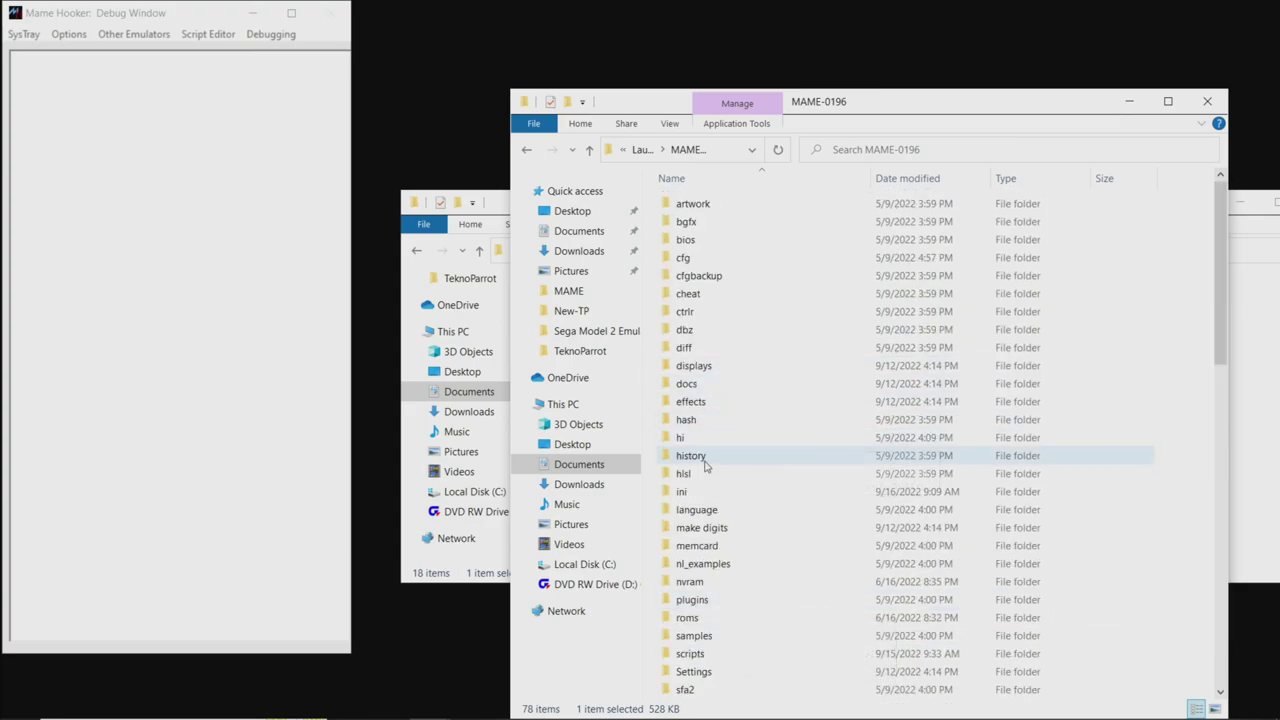
double_click(706, 492)
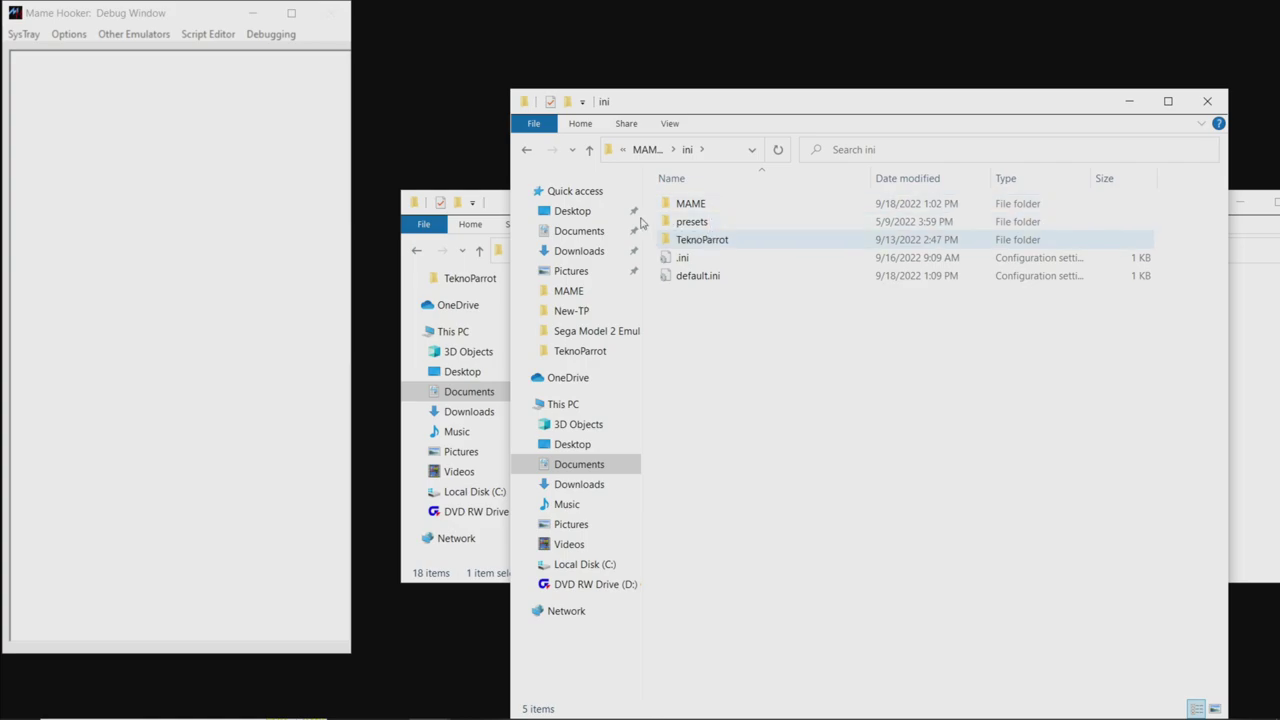
- Open gunblade.ahk from the Sega Model 2 Emulator folder in Notepad, review its DemulShooter and emulator launch lines, and close it
click(497, 196)
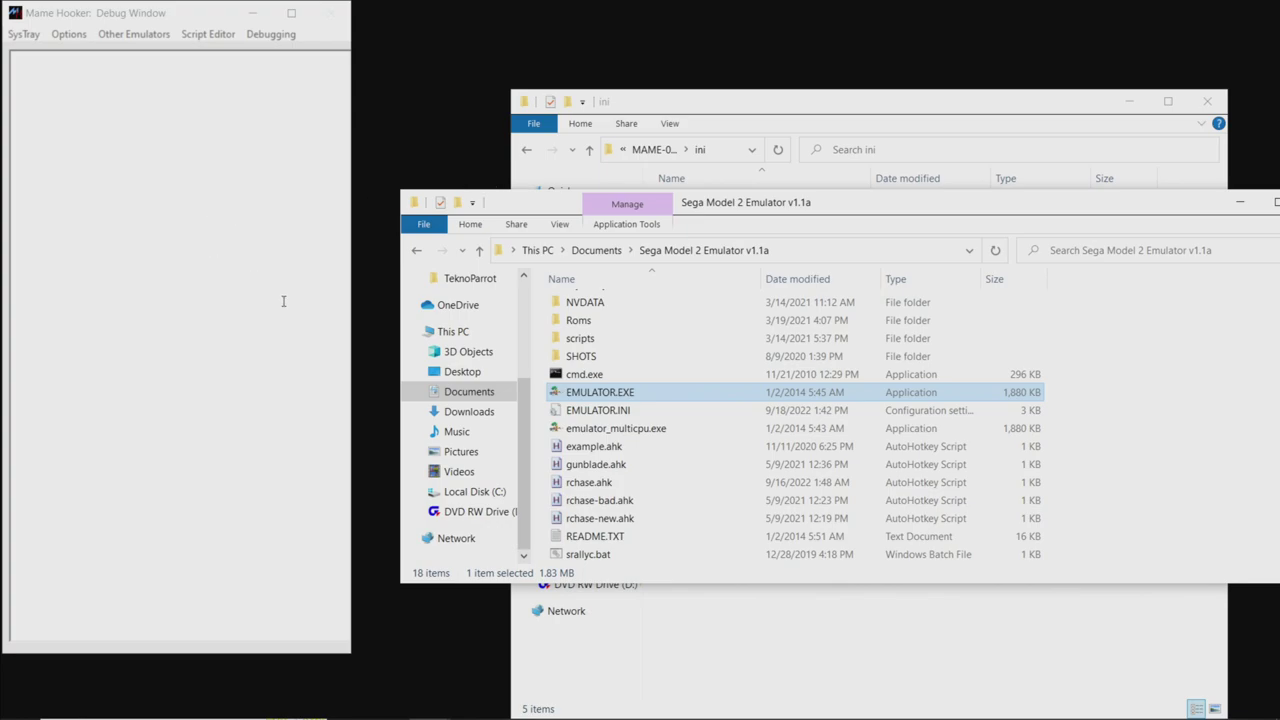
click(595, 469)
right_click(595, 470)
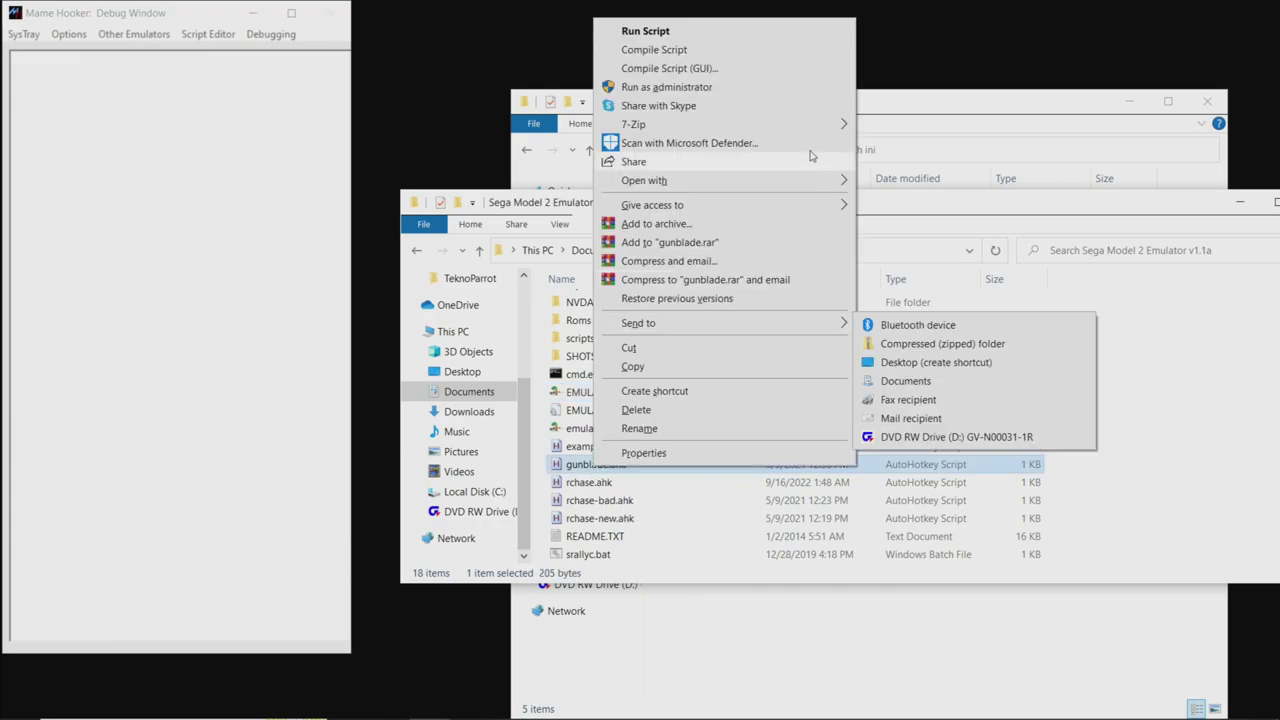
mouse_move(830, 186)
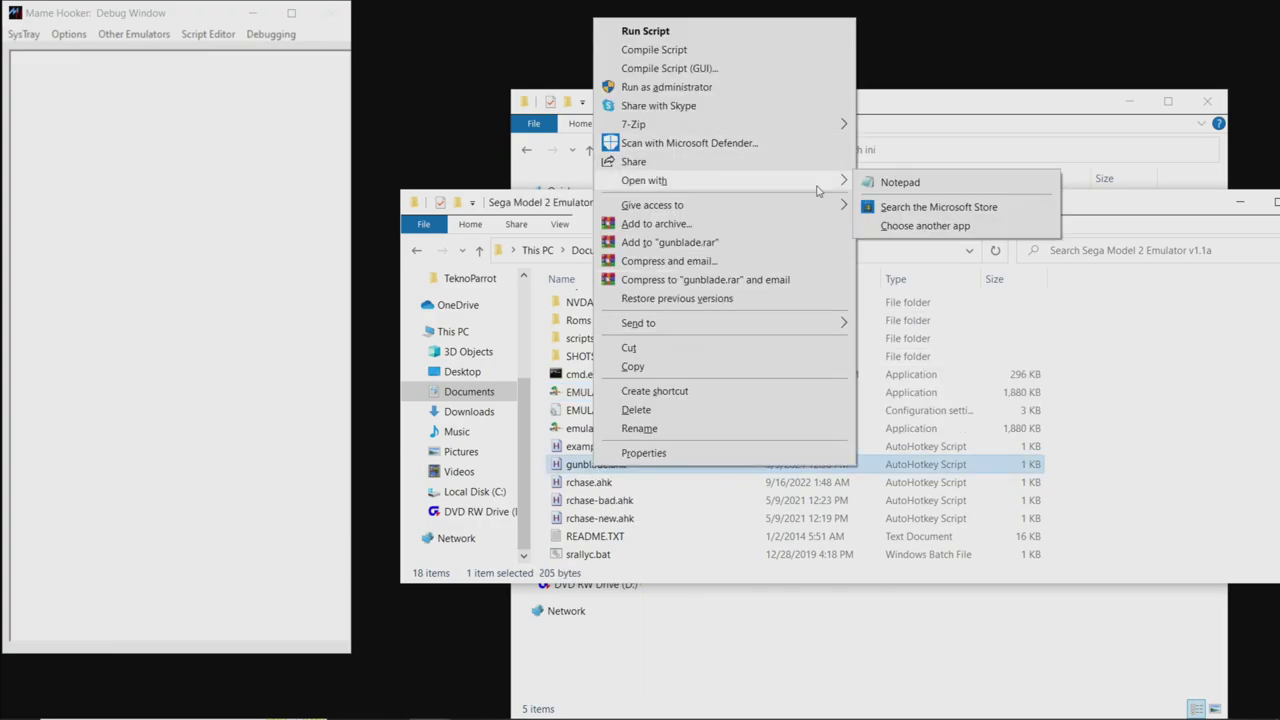
click(872, 184)
drag(640, 533, 584, 243)
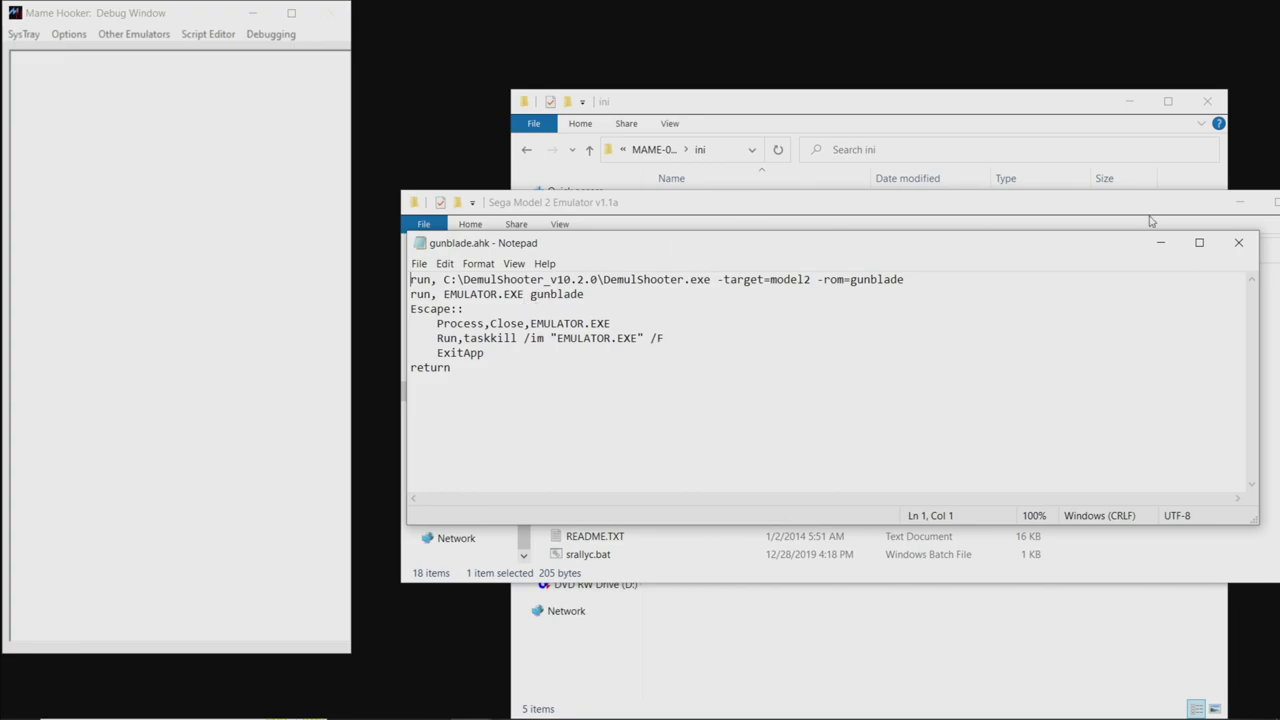
click(1250, 246)
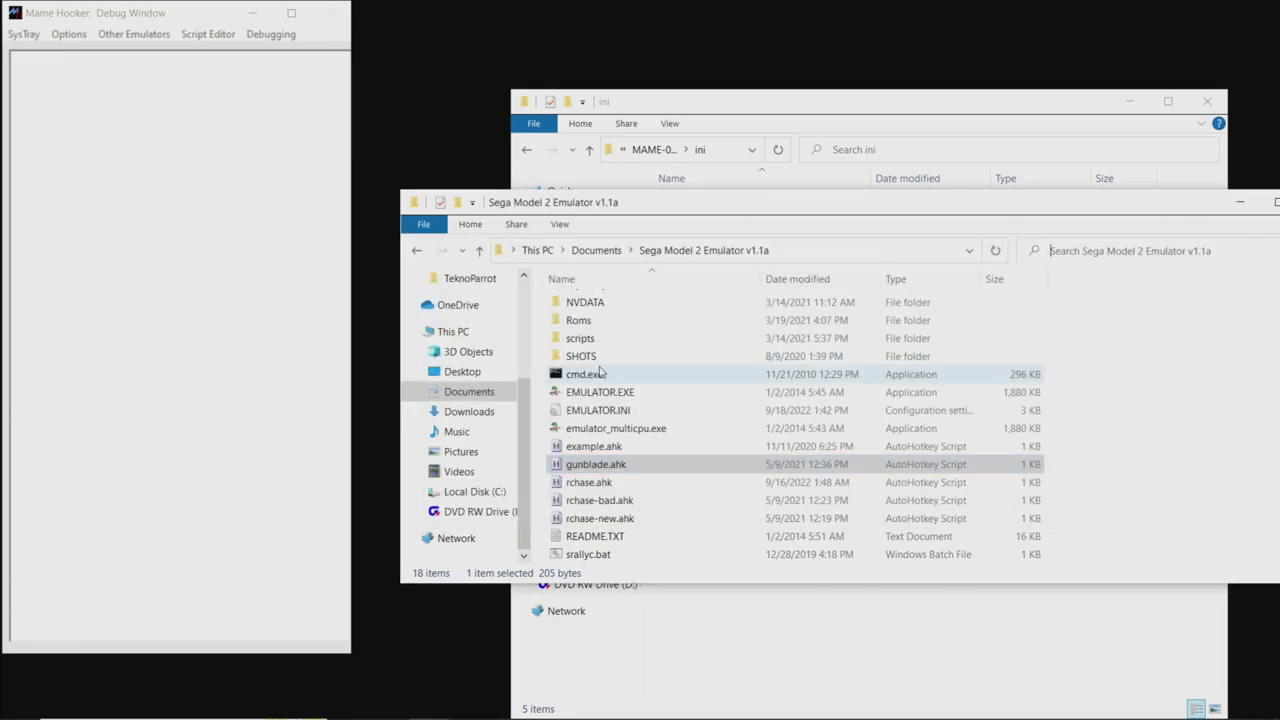
- Run gunblade.ahk to start Gunblade NY, check the outputs reported in Mame Hooker, and quit the game
double_click(607, 466)
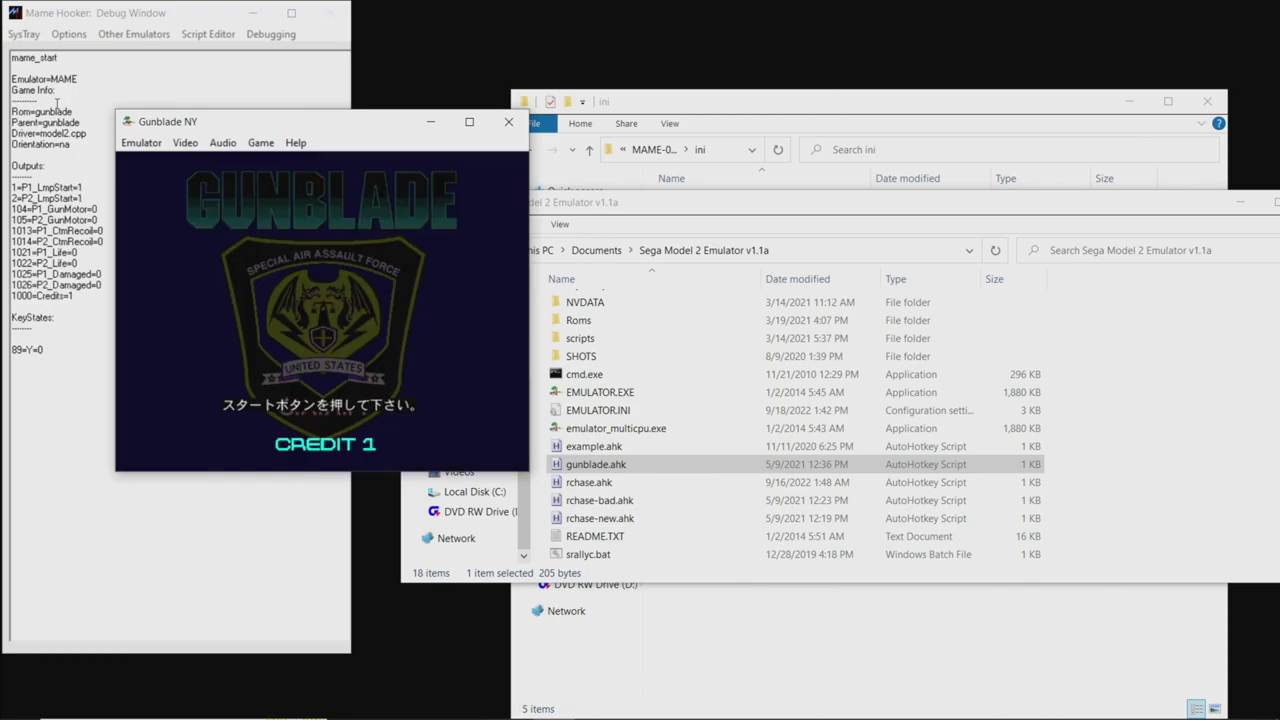
key(Escape)
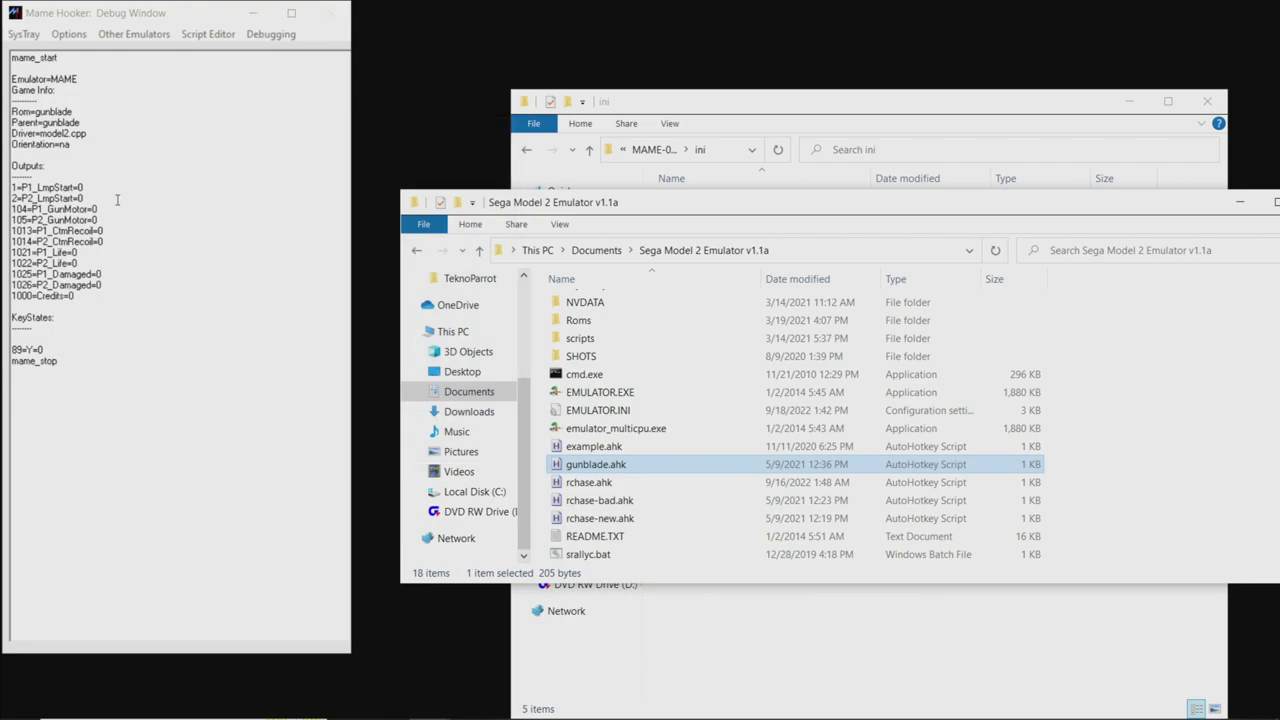
- Open the MAME subfolder of the ini folder and move gunblade.ini out to the desktop
click(782, 122)
double_click(720, 206)
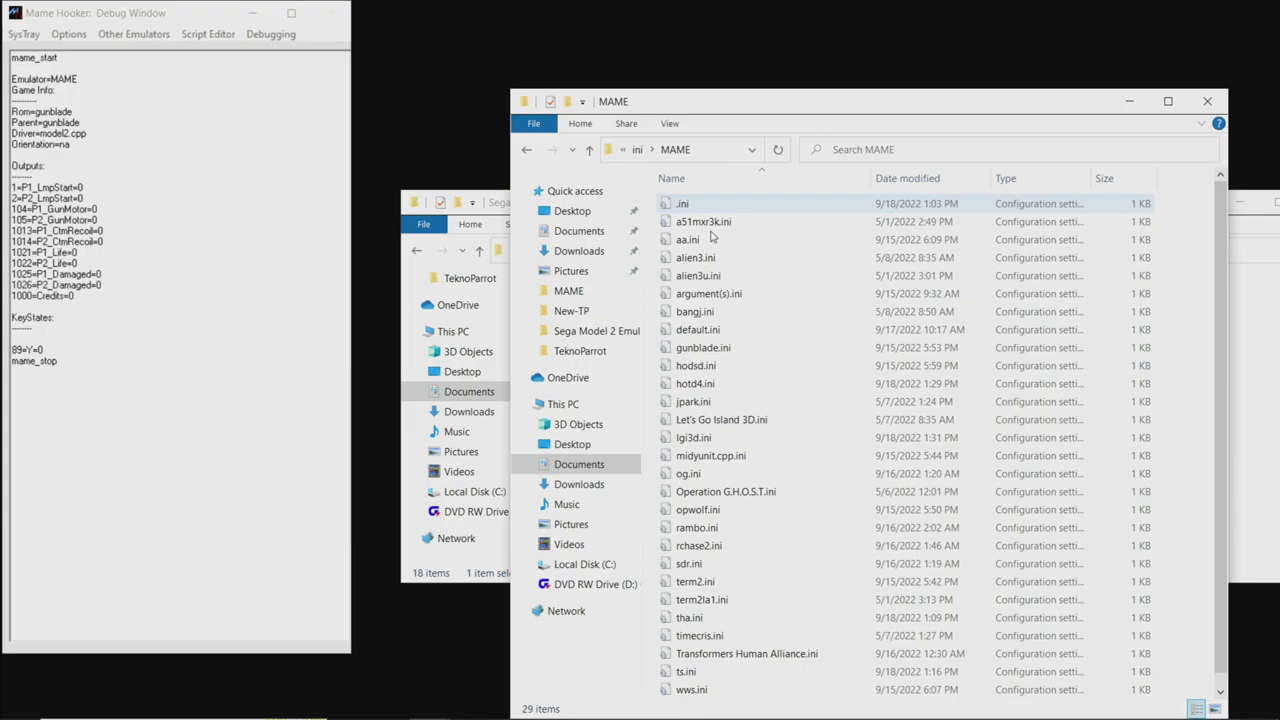
click(704, 348)
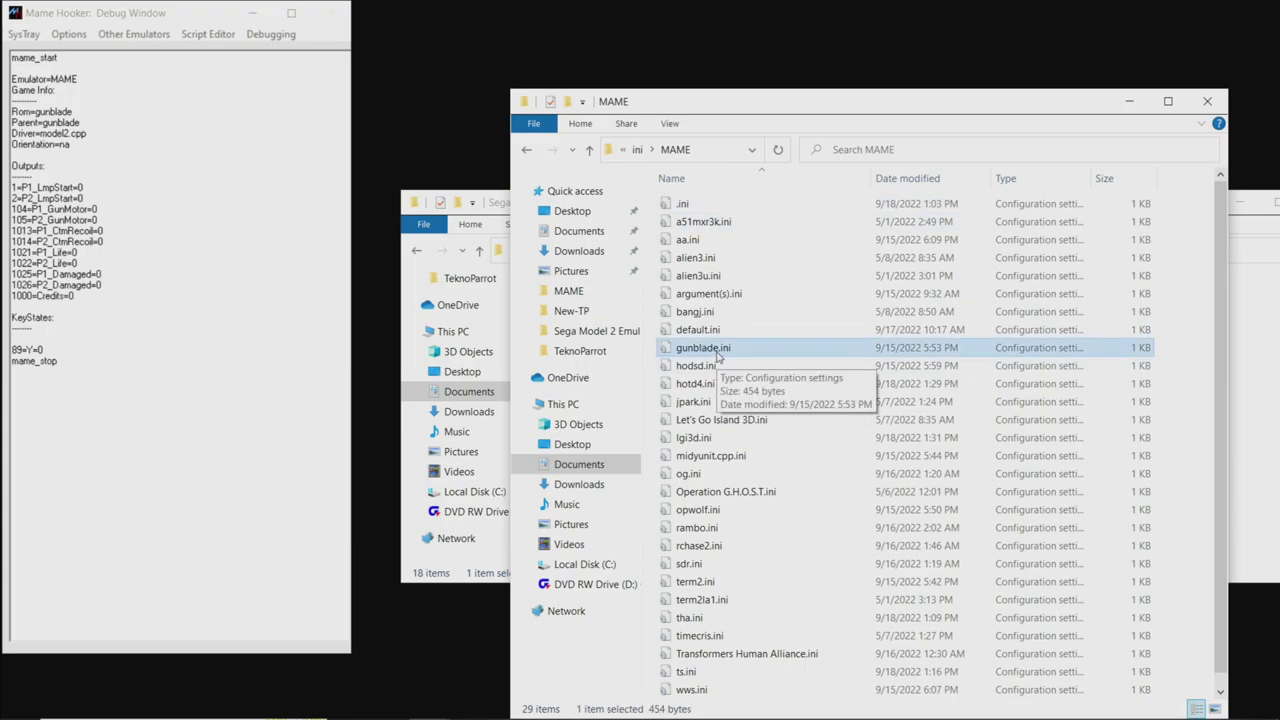
drag(717, 357, 455, 145)
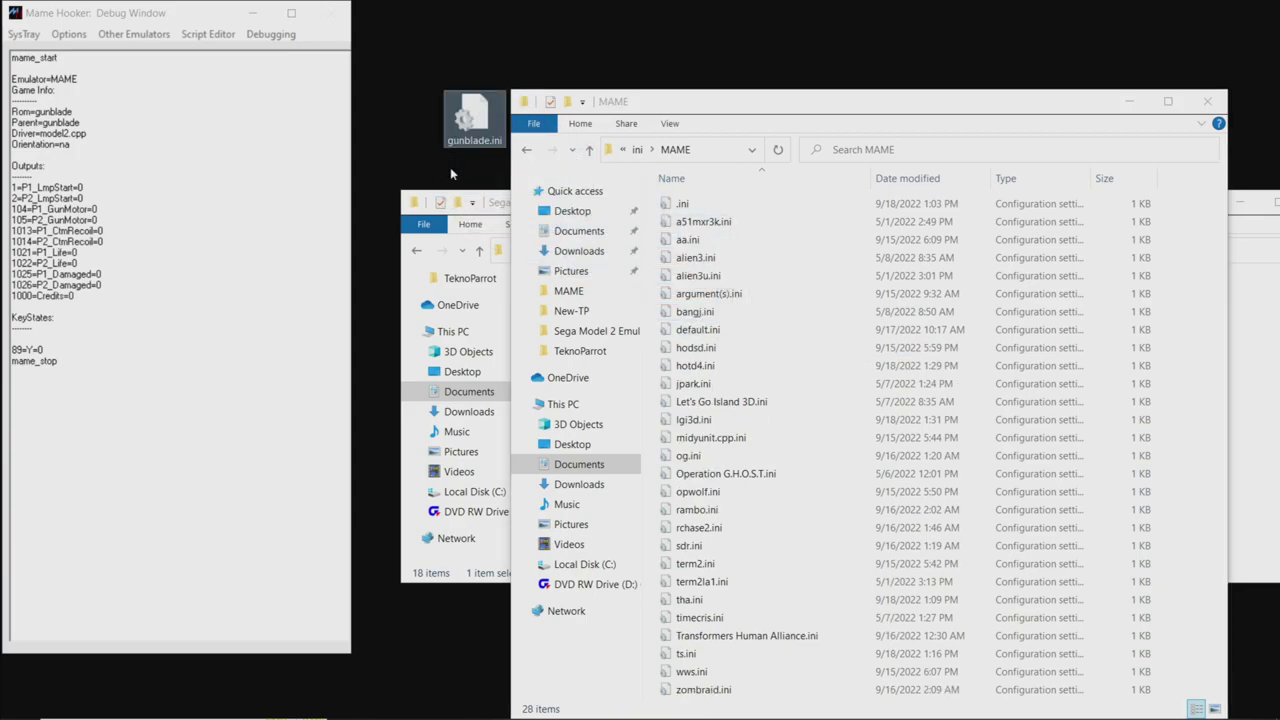
- Run gunblade.ahk again so a new gunblade.ini is generated, and check for it in the MAME ini folder
click(492, 204)
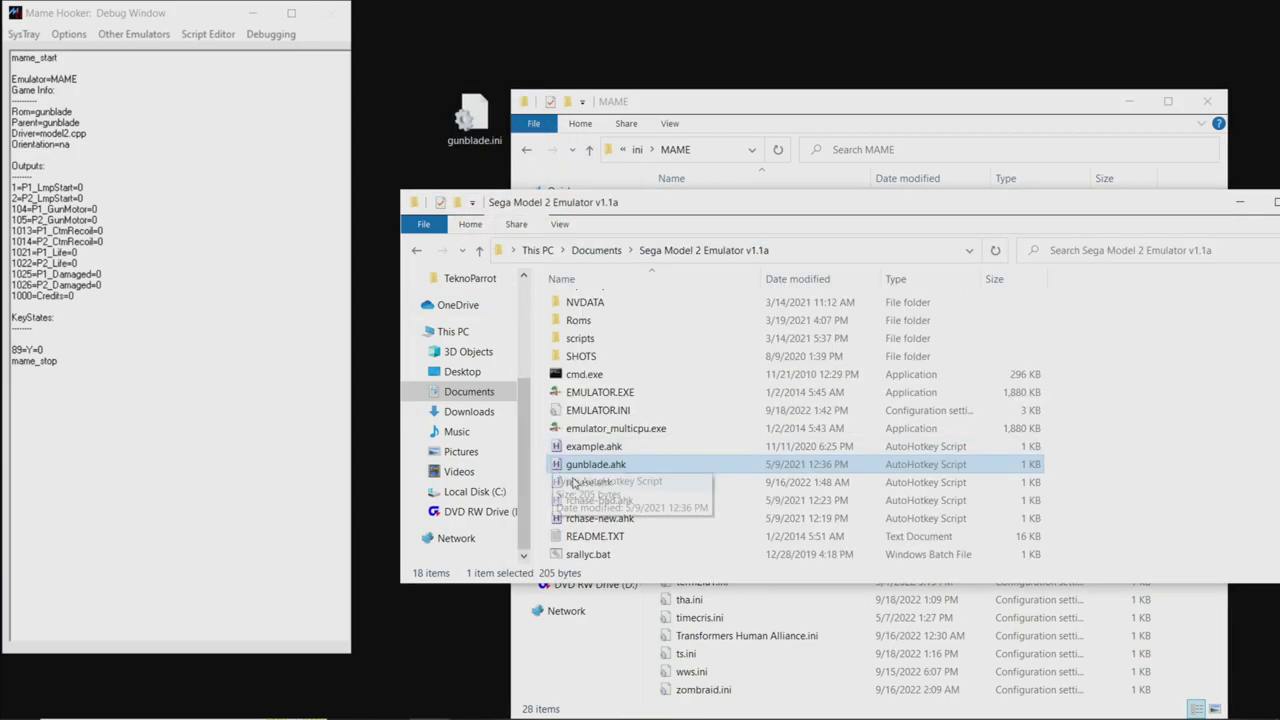
double_click(590, 470)
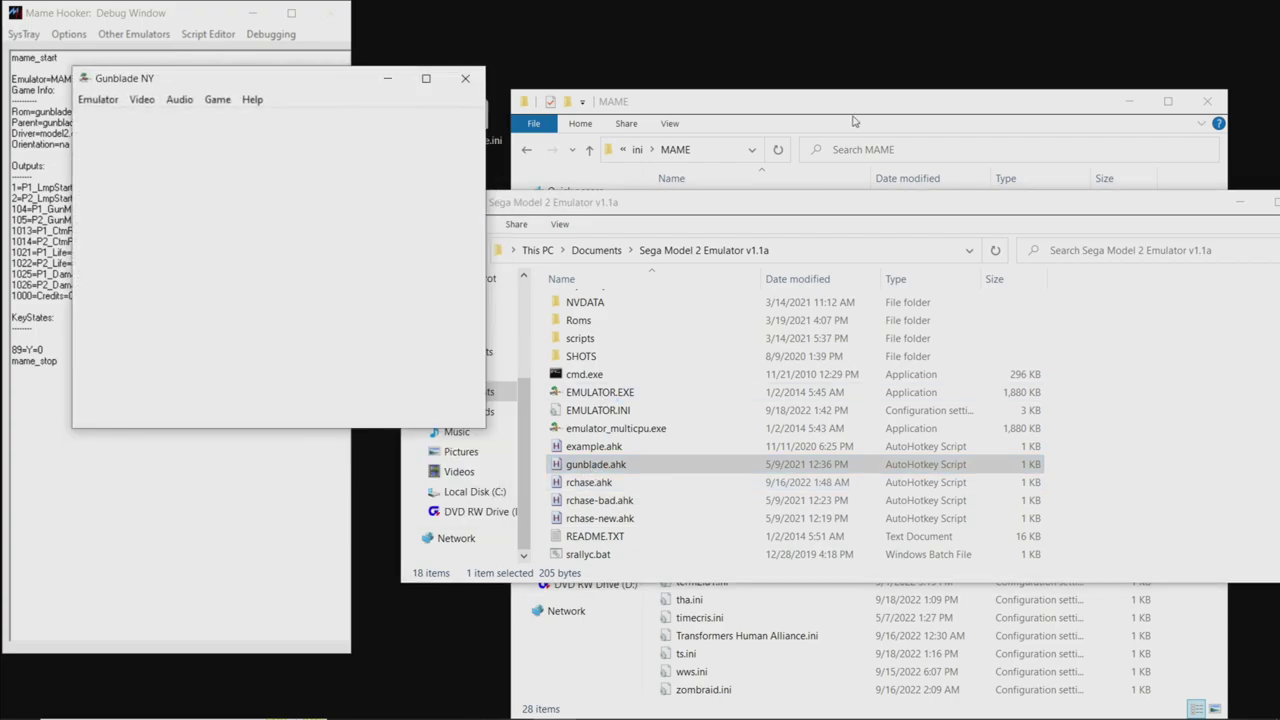
click(851, 123)
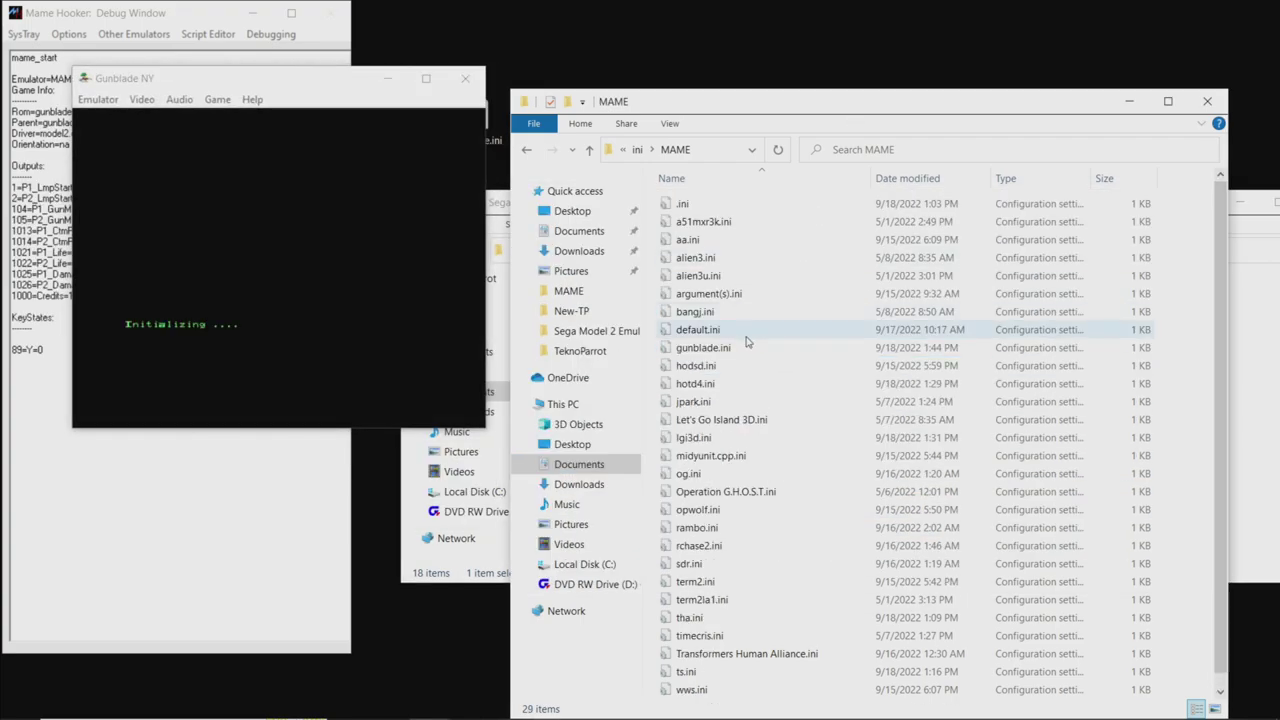
- Move the original gunblade.ini from the desktop back into the MAME ini folder, replacing the newly generated file
drag(740, 348, 692, 155)
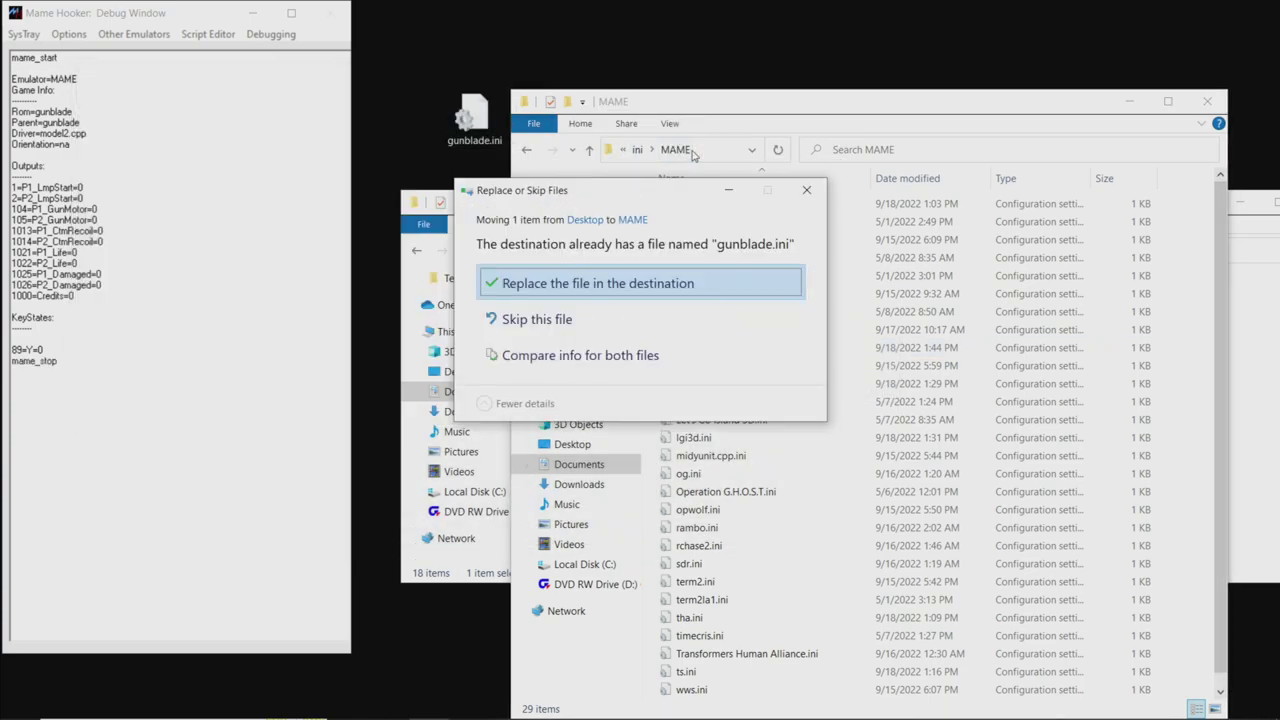
click(628, 285)
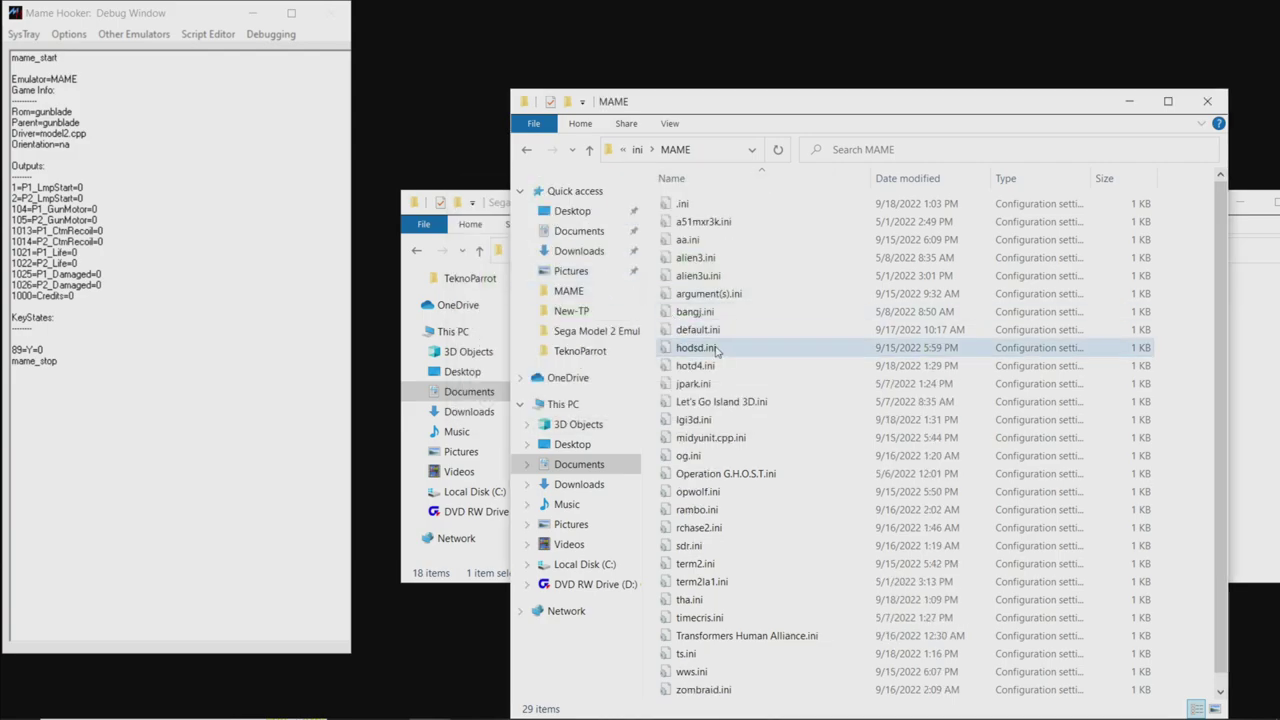
click(723, 348)
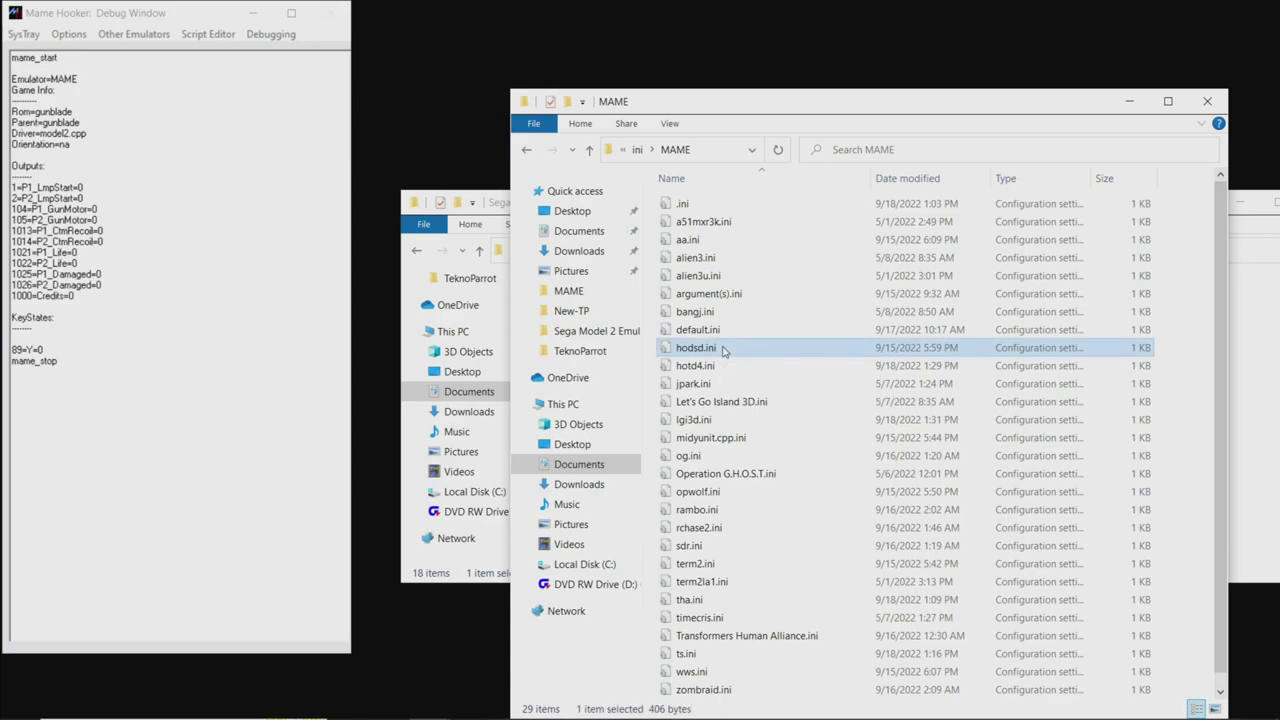
key(ctrl+v)
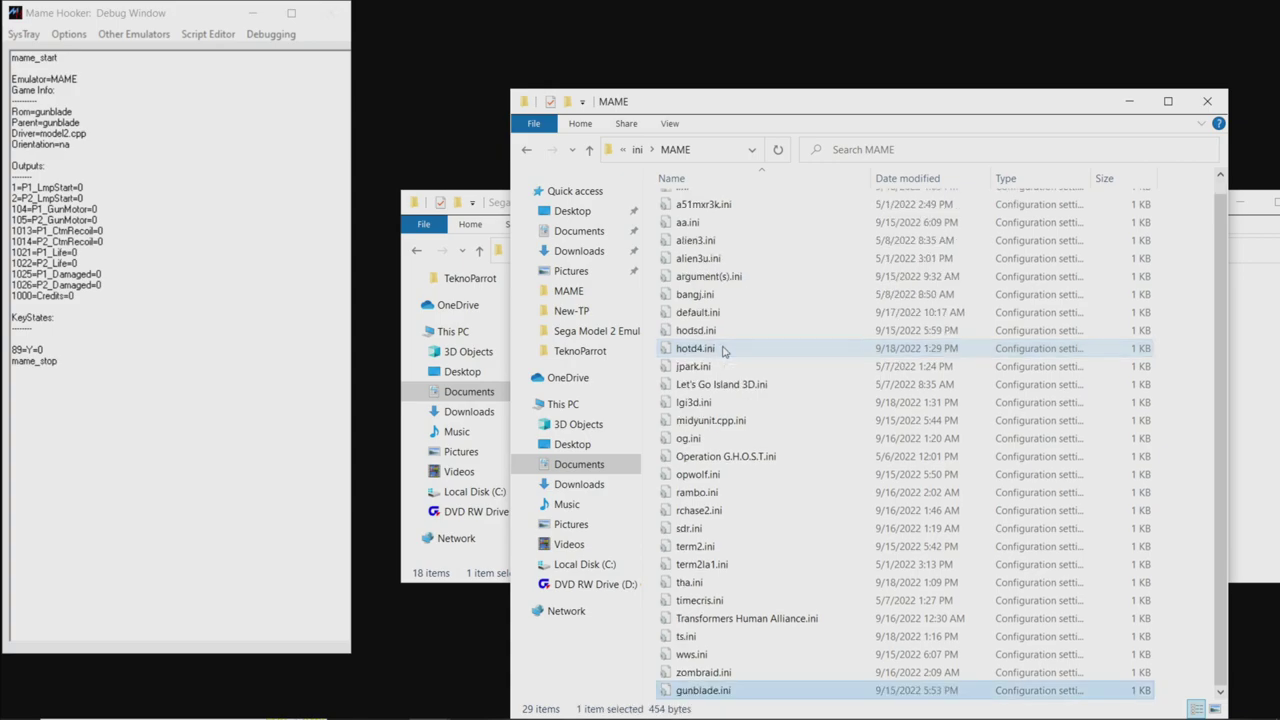
- Open gunblade.ini in a taller Notepad window and examine the P1 and P2 CtmRecoil commands and the P1_Life command
double_click(714, 690)
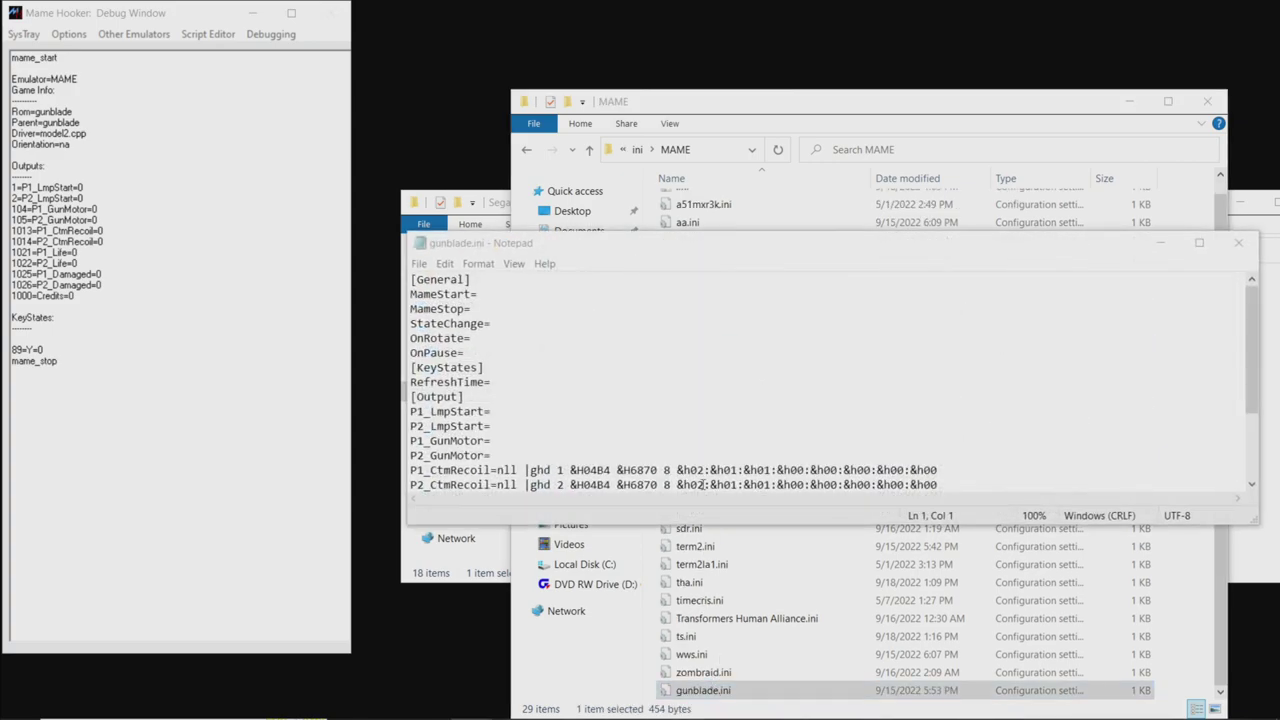
drag(687, 526, 679, 636)
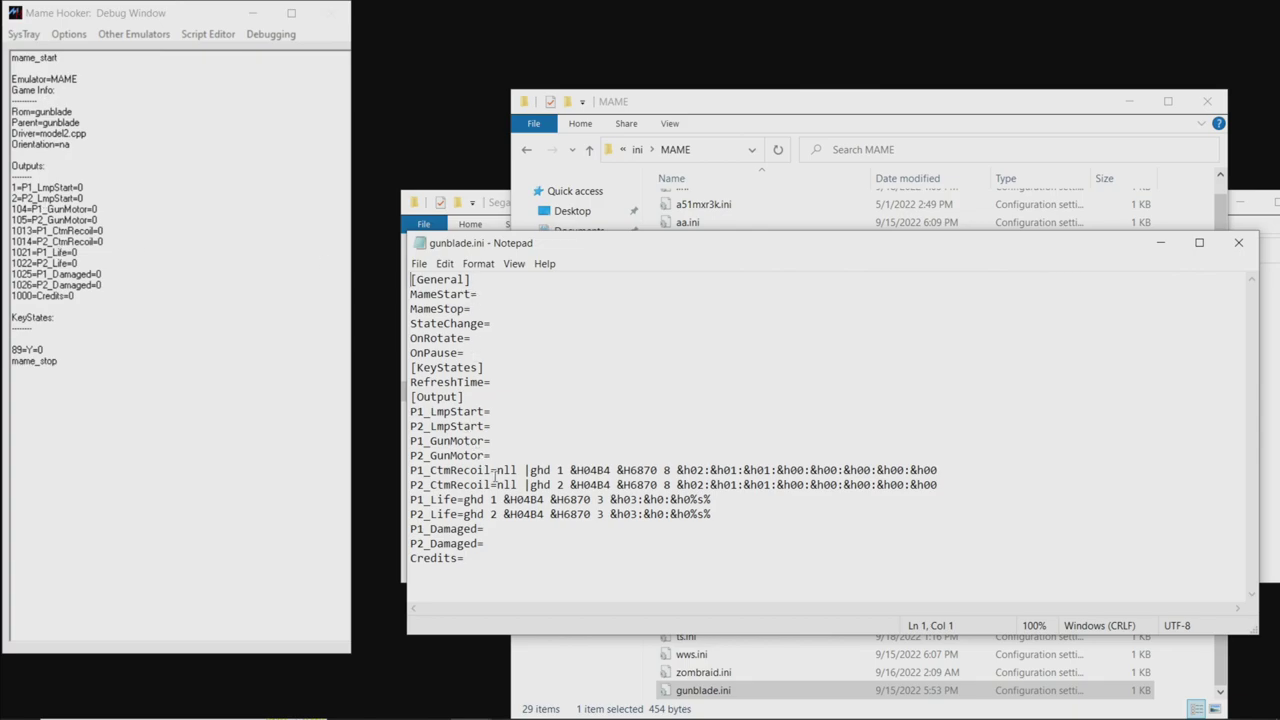
drag(498, 469, 972, 477)
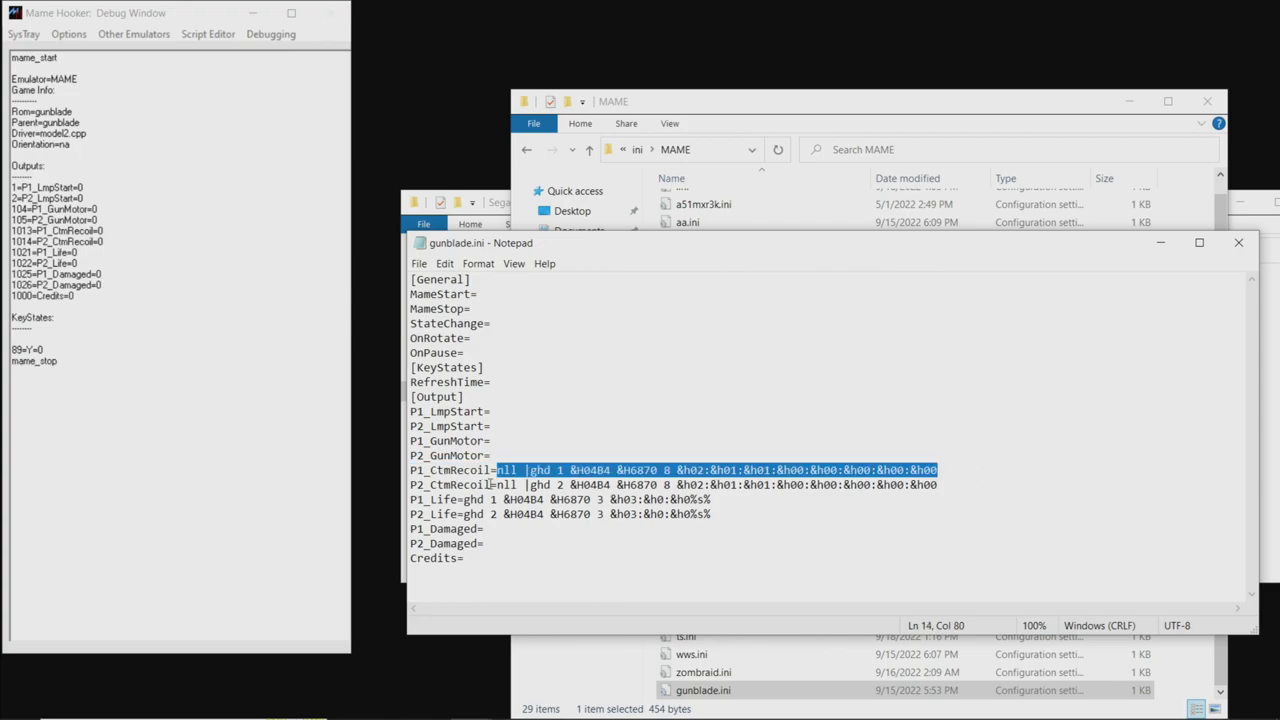
drag(504, 486, 976, 491)
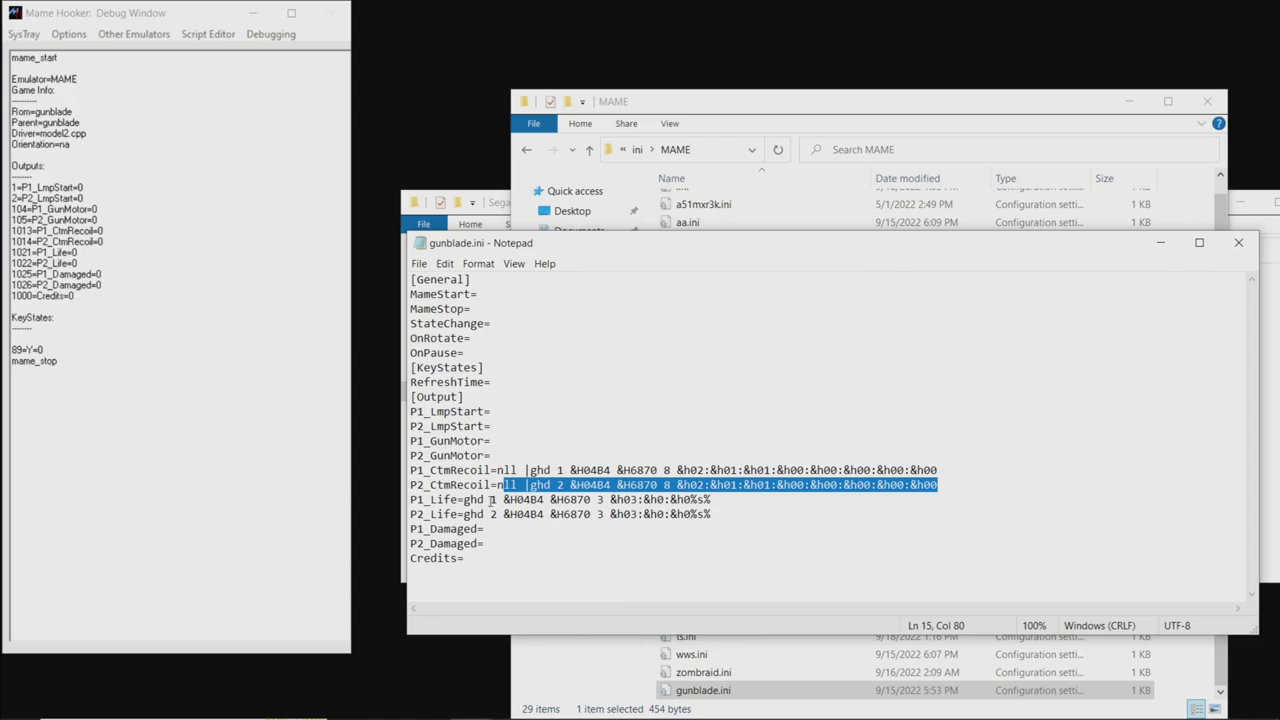
drag(492, 500, 720, 505)
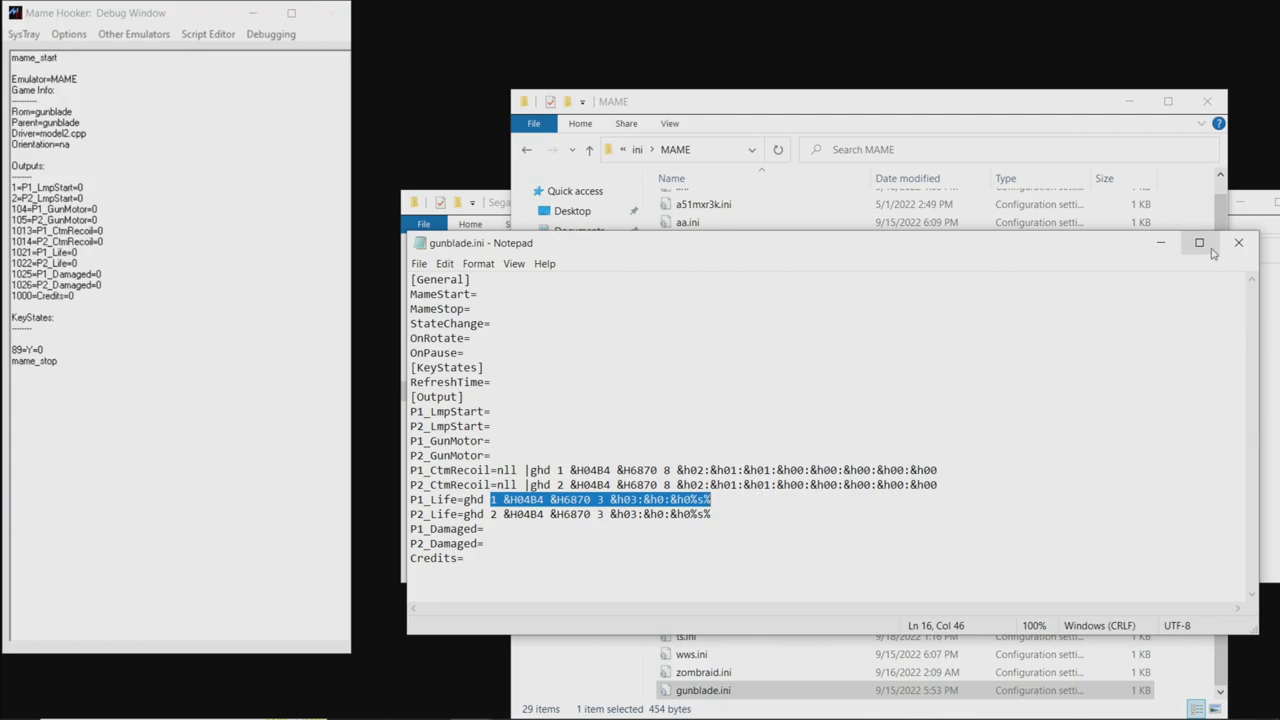
- Bring up the open test.txt notes and move their window higher to show the recoil, LED strip and counter commands
mouse_move(429, 712)
mouse_move(470, 703)
click(449, 660)
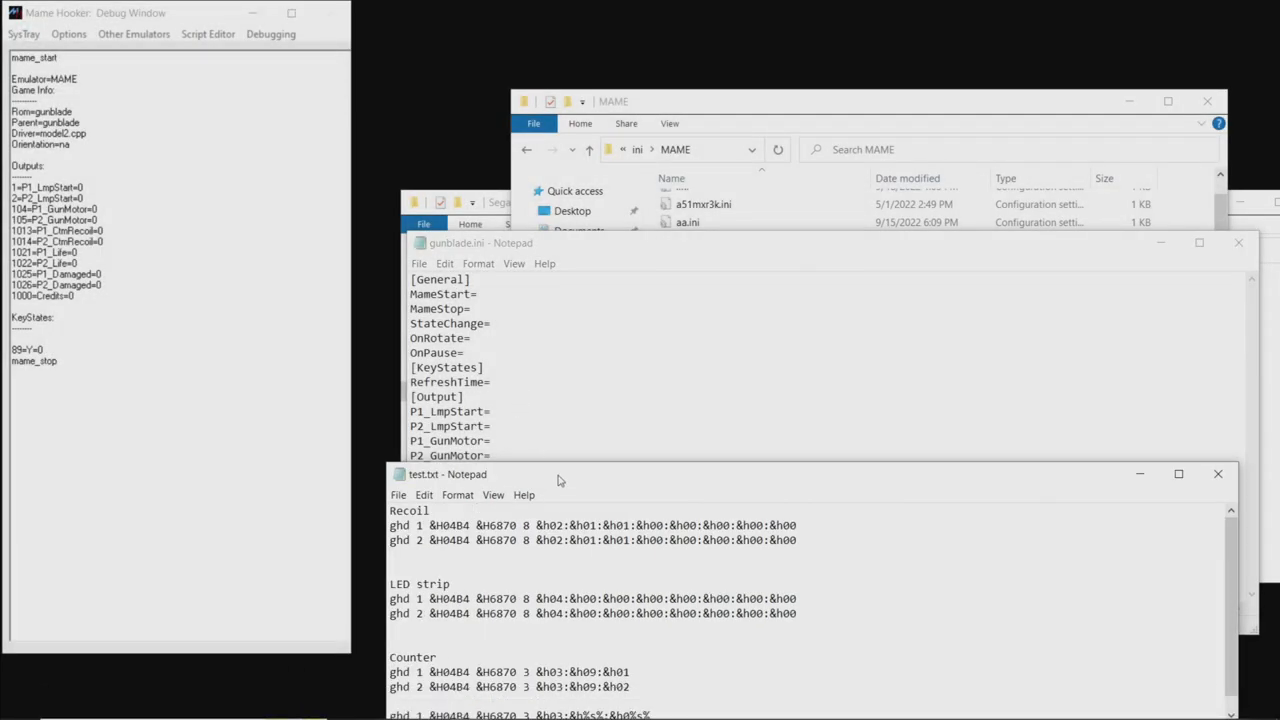
drag(558, 474, 551, 253)
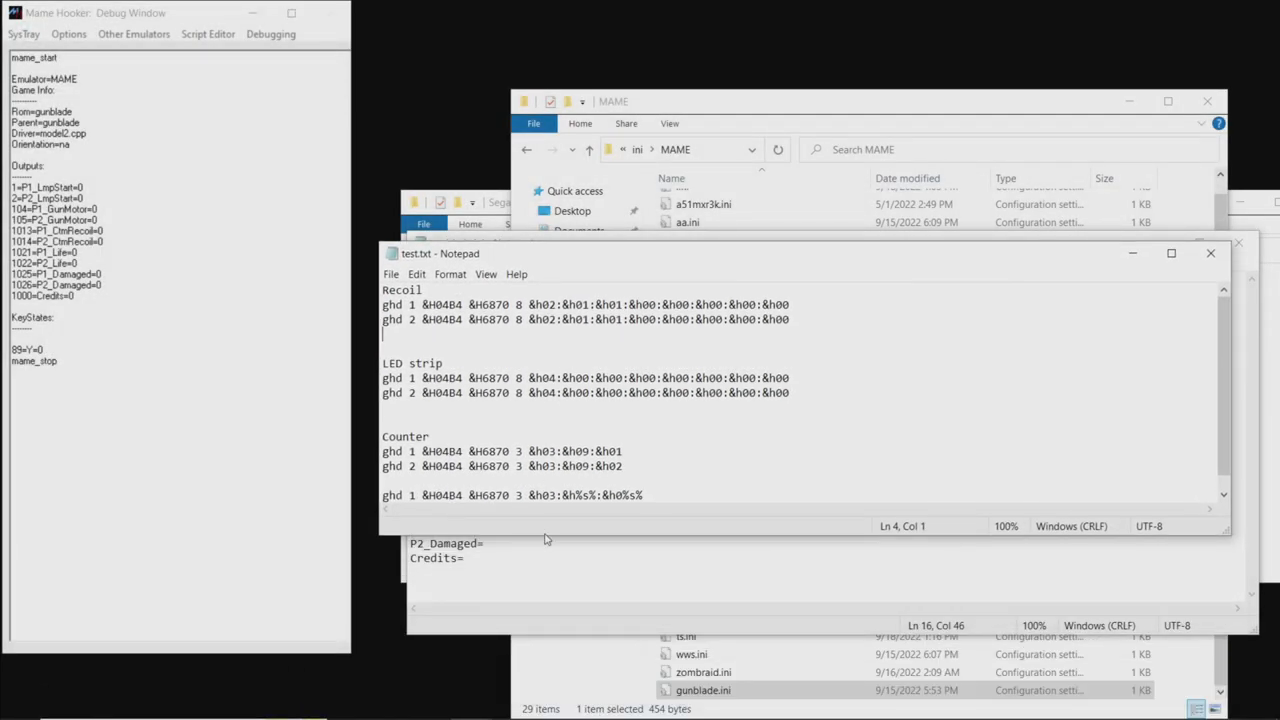
- Examine the player 1 recoil command, the LED strip commands and the byte values of the player 1 counter command in test.txt
mouse_move(548, 535)
mouse_down()
mouse_move(541, 548)
mouse_move(541, 521)
mouse_move(542, 537)
mouse_up()
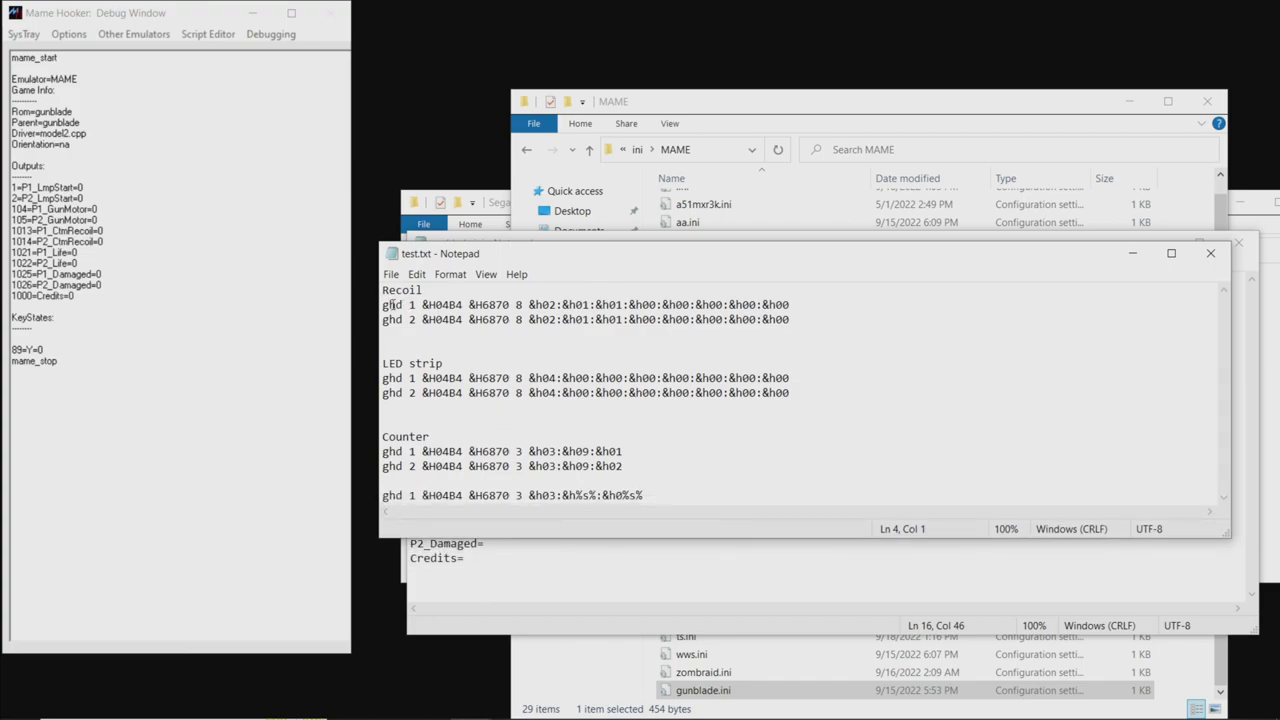
drag(383, 305, 853, 304)
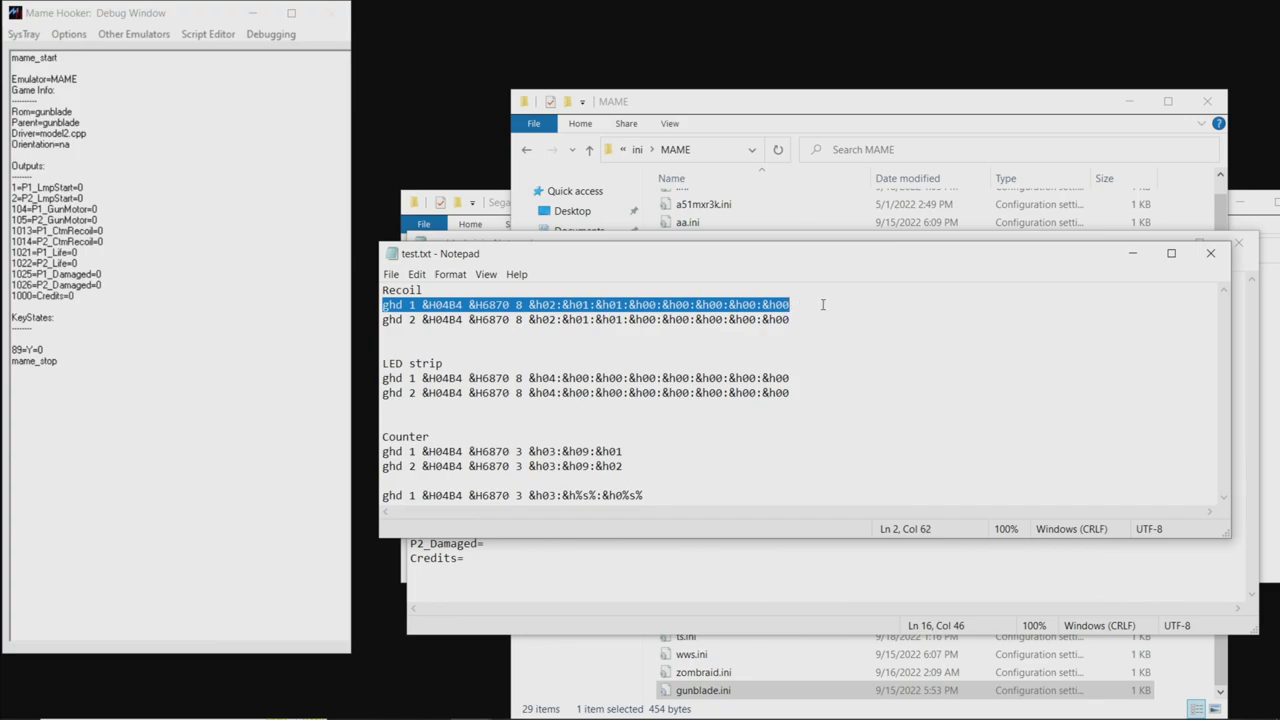
click(809, 305)
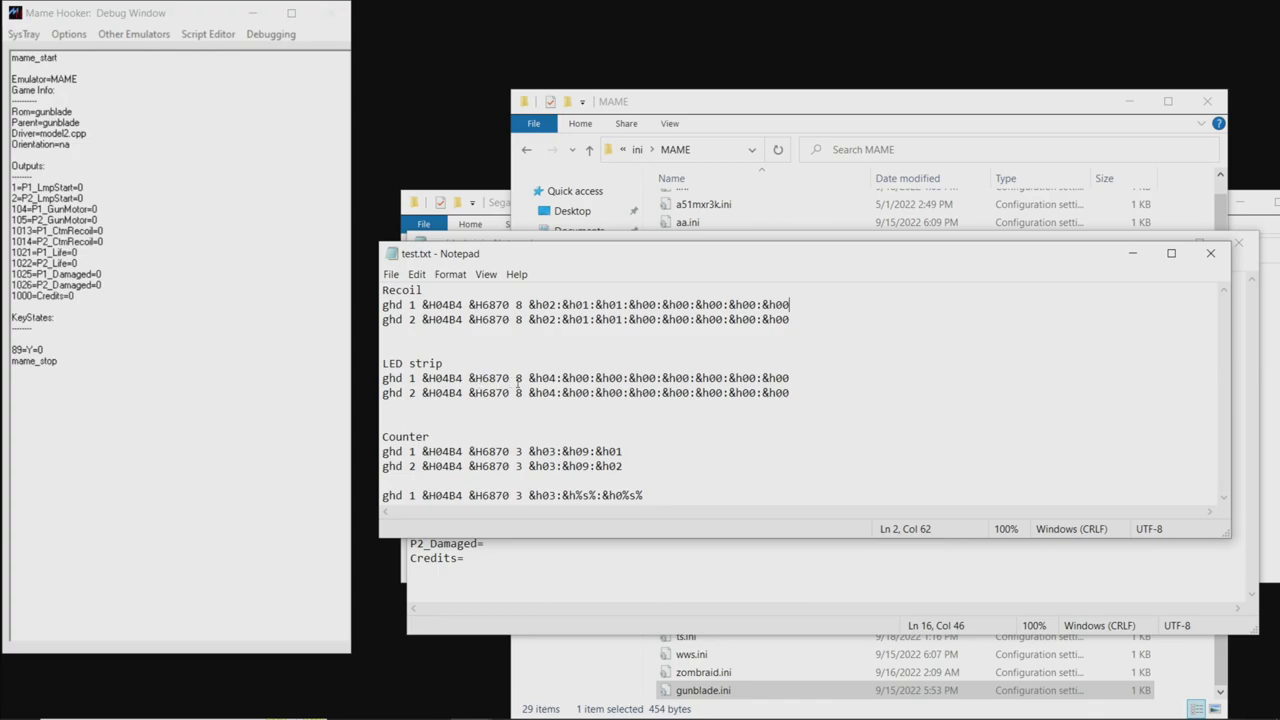
click(517, 380)
drag(529, 451, 690, 448)
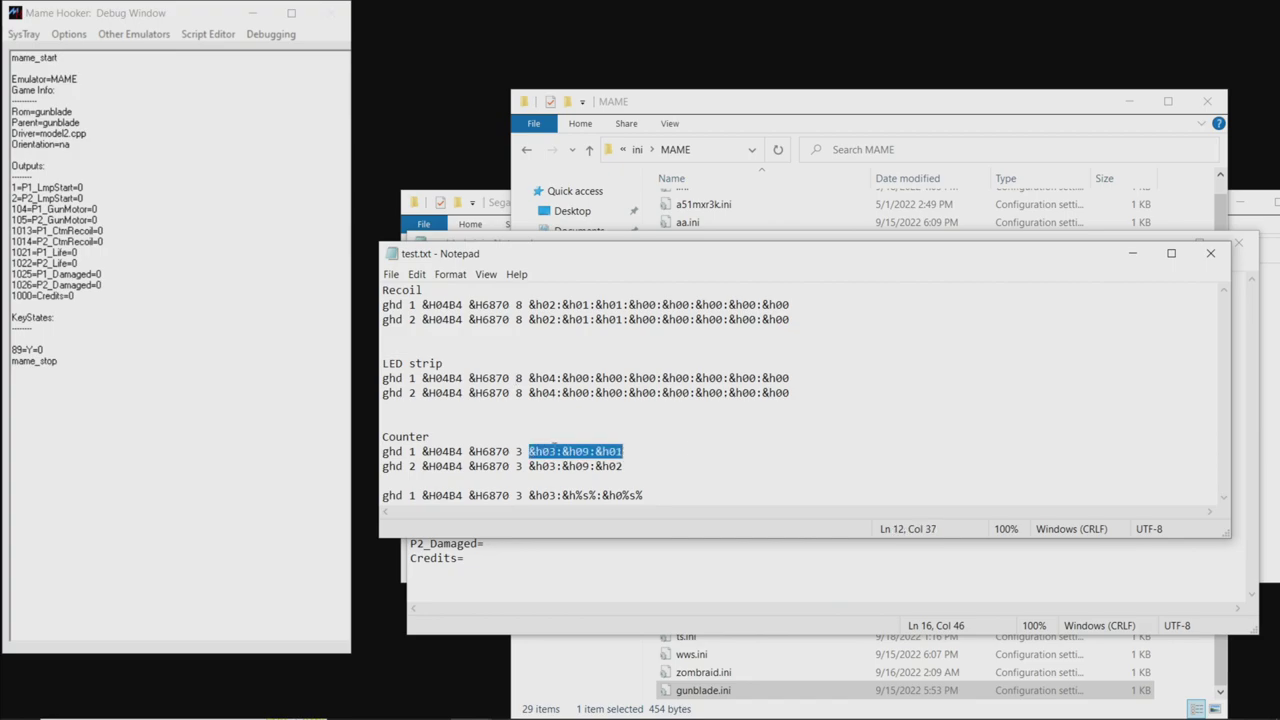
click(530, 451)
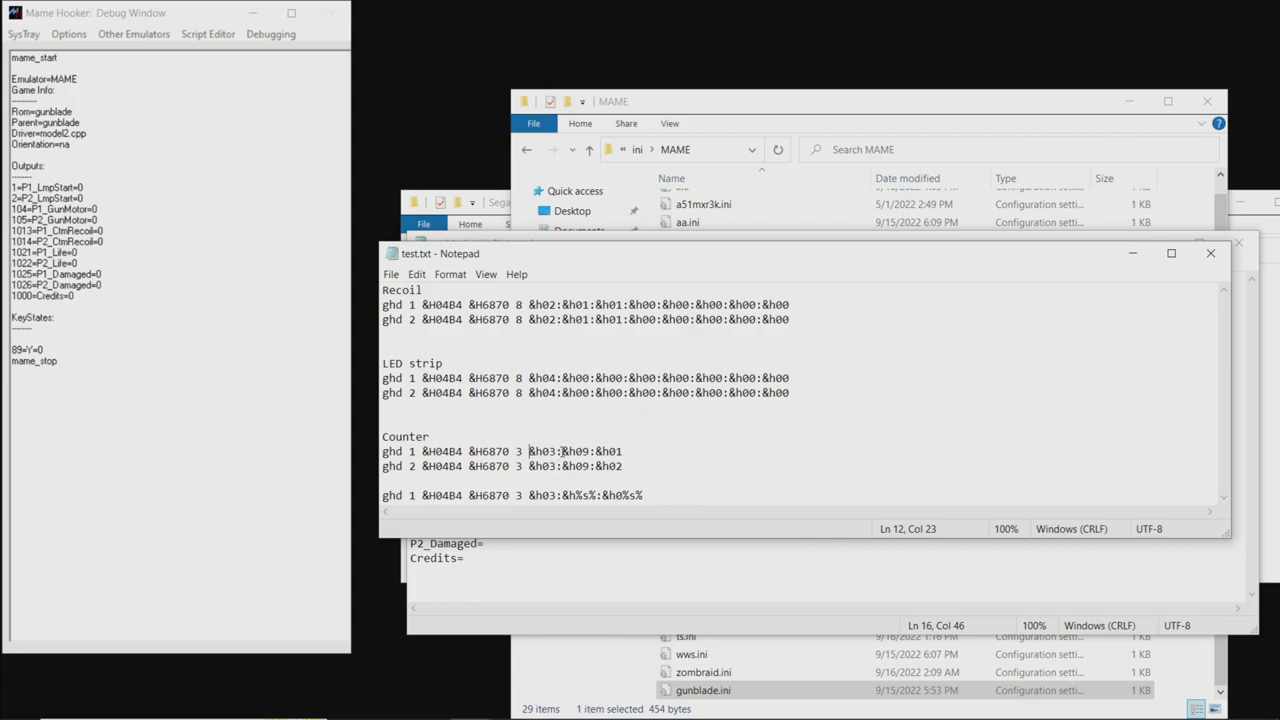
click(572, 451)
click(543, 451)
drag(544, 451, 577, 451)
mouse_move(594, 451)
mouse_down()
mouse_move(620, 451)
mouse_move(591, 451)
mouse_up()
- Change the last two values of the player 1 counter command in test.txt to &h01 and &h05
click(615, 451)
key(Left)
key(BackSpace)
text(1)
key(End)
key(BackSpace)
text(5)
- Replace the first %s% placeholder in the last counter command of test.txt with 00, keeping the final %s%
click(596, 451)
key(Down)
key(Down)
key(Down)
key(Home)
click(592, 467)
drag(576, 495, 596, 495)
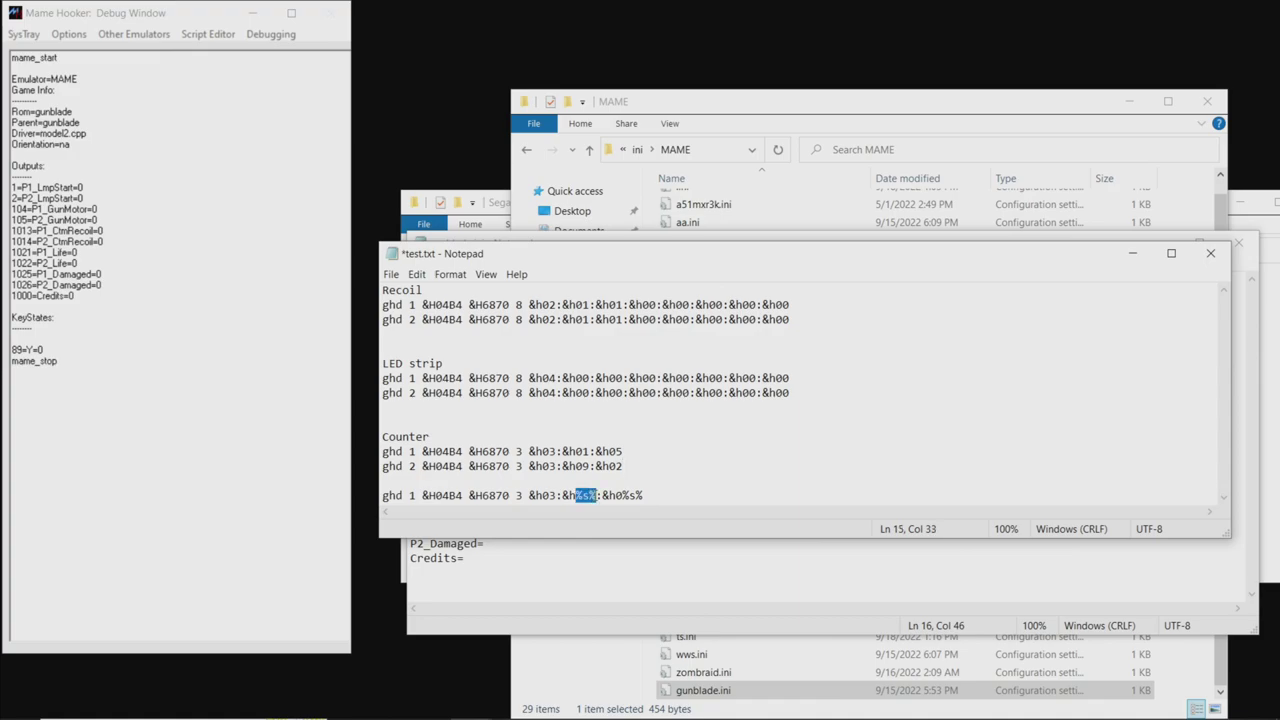
text(00)
drag(616, 495, 657, 497)
click(636, 496)
- Bring gunblade.ini to the front and copy the command assigned to P1_Life
click(536, 565)
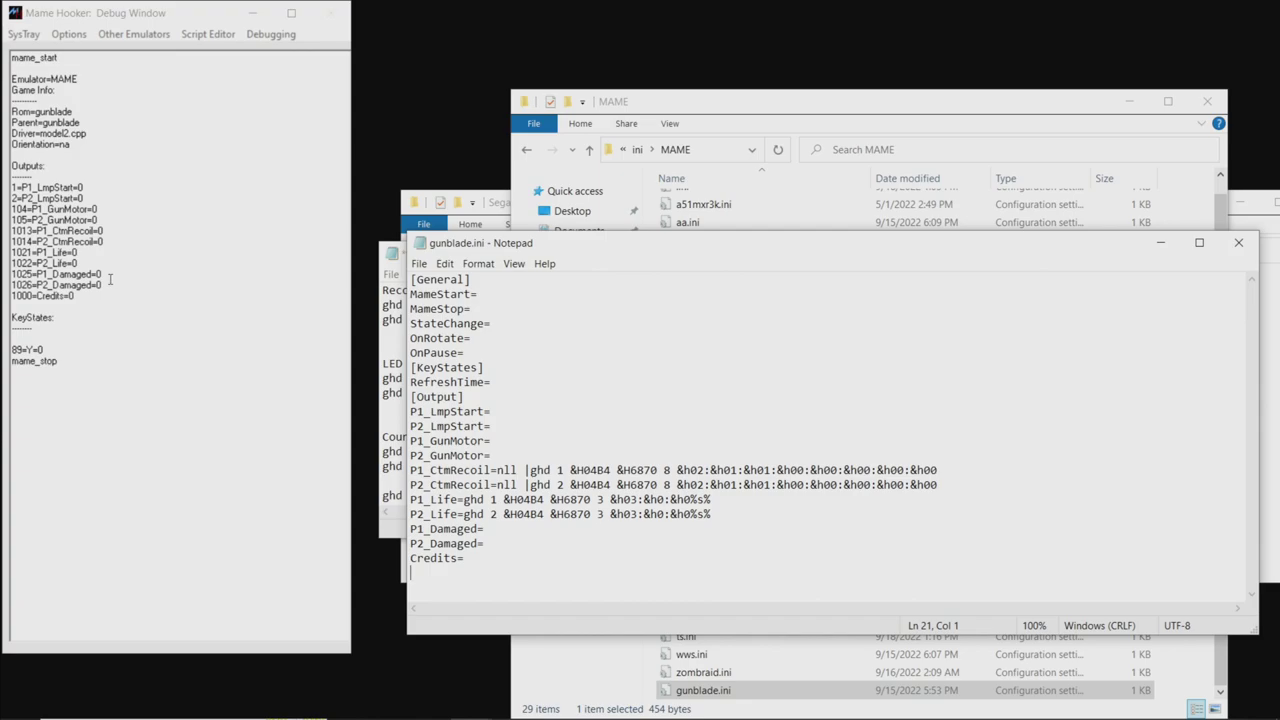
click(726, 503)
drag(466, 499, 747, 500)
key(ctrl+c)
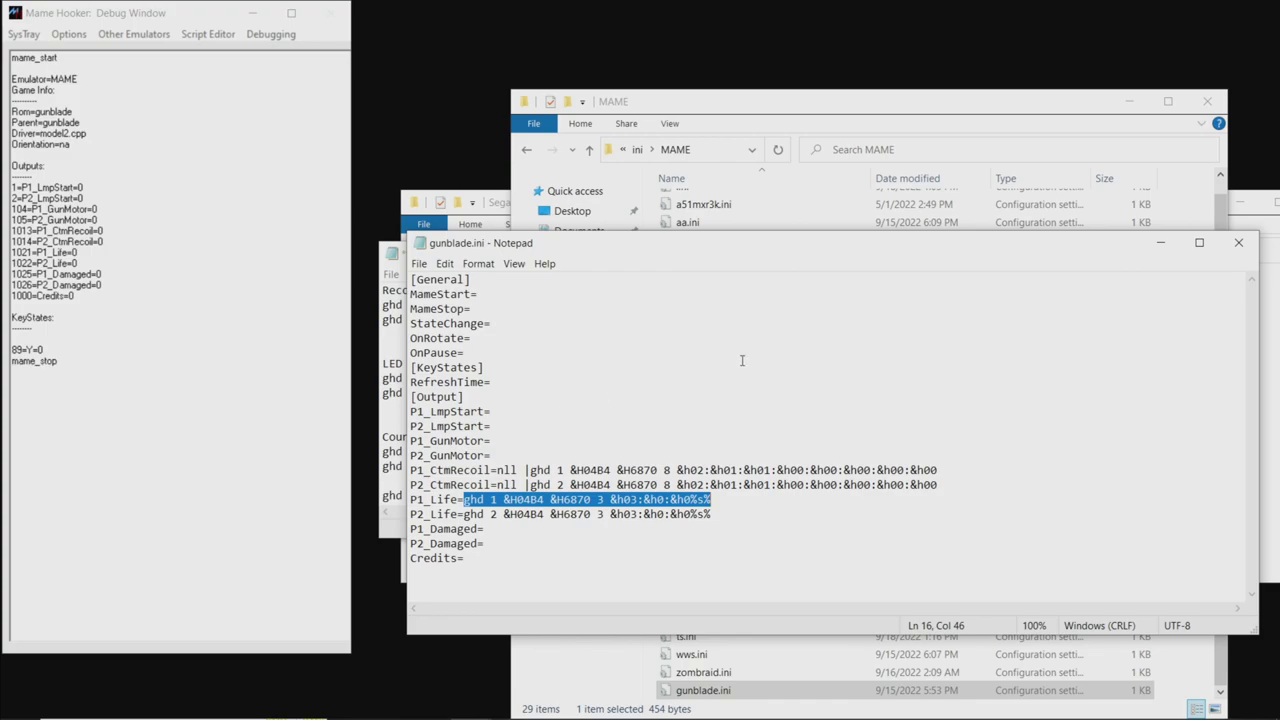
- Close gunblade.ini and test.txt, discarding the changes to test.txt, and return to the Mame Hooker debug window
click(1238, 243)
click(1226, 256)
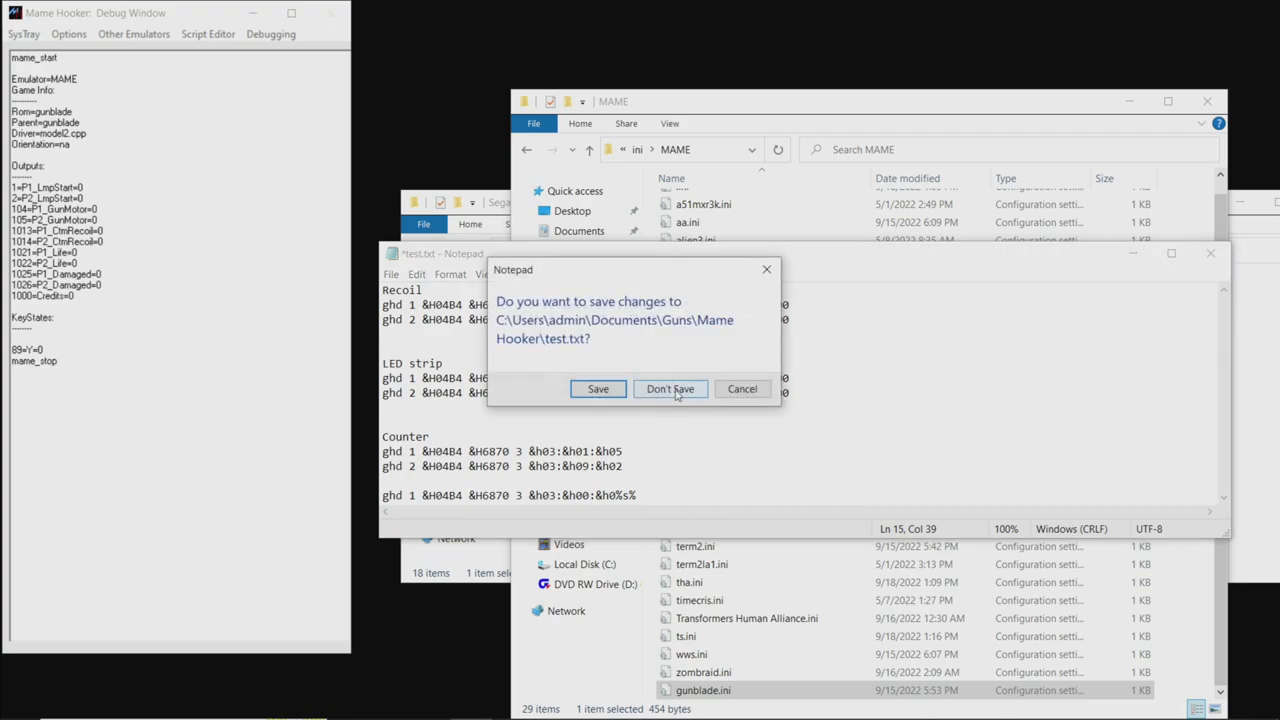
click(676, 389)
click(143, 282)
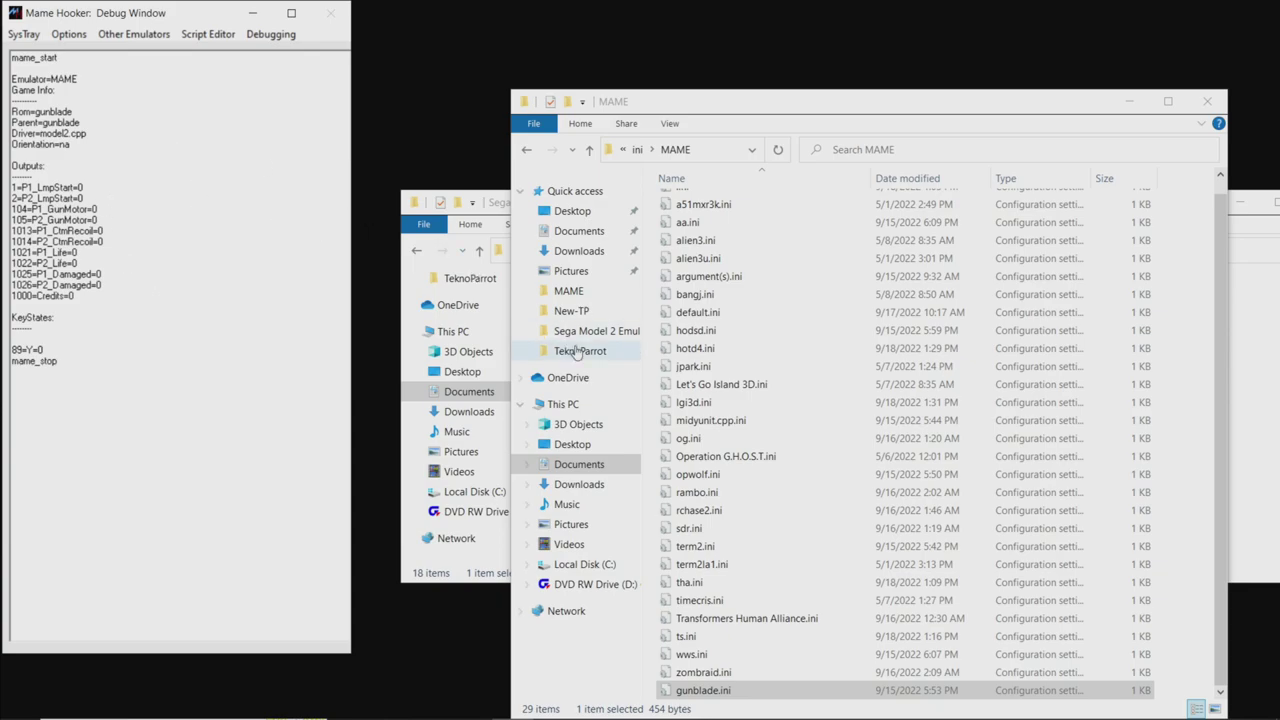
- Open hotd4.ini from the MAME ini folder, look through its output entries, and close it
double_click(728, 349)
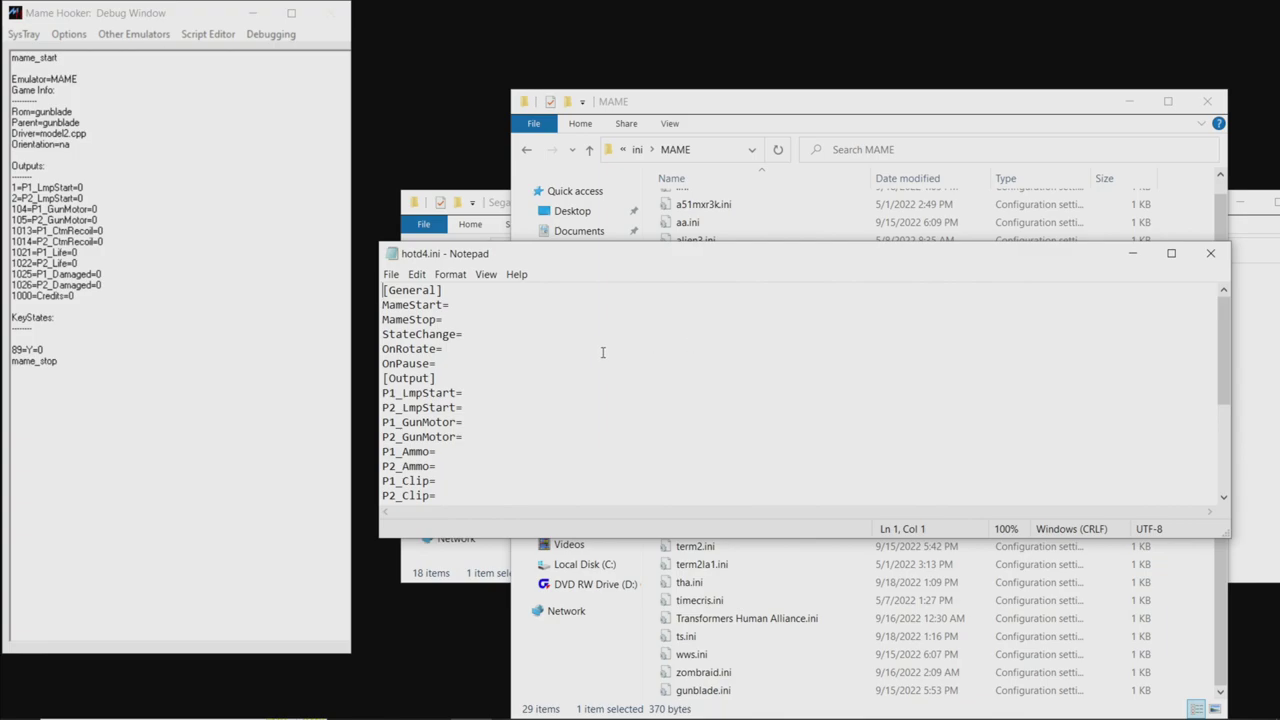
scroll(605, 353, down, 4)
scroll(468, 390, up, 5)
click(1210, 253)
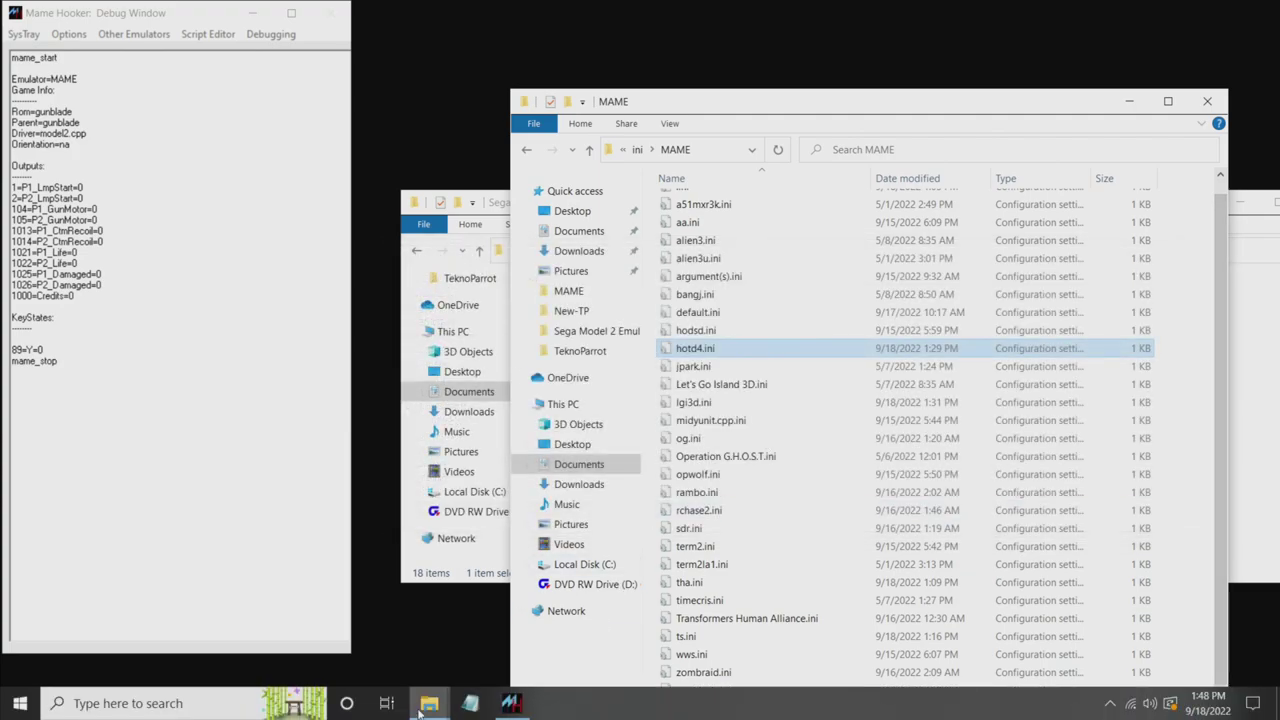
click(674, 531)
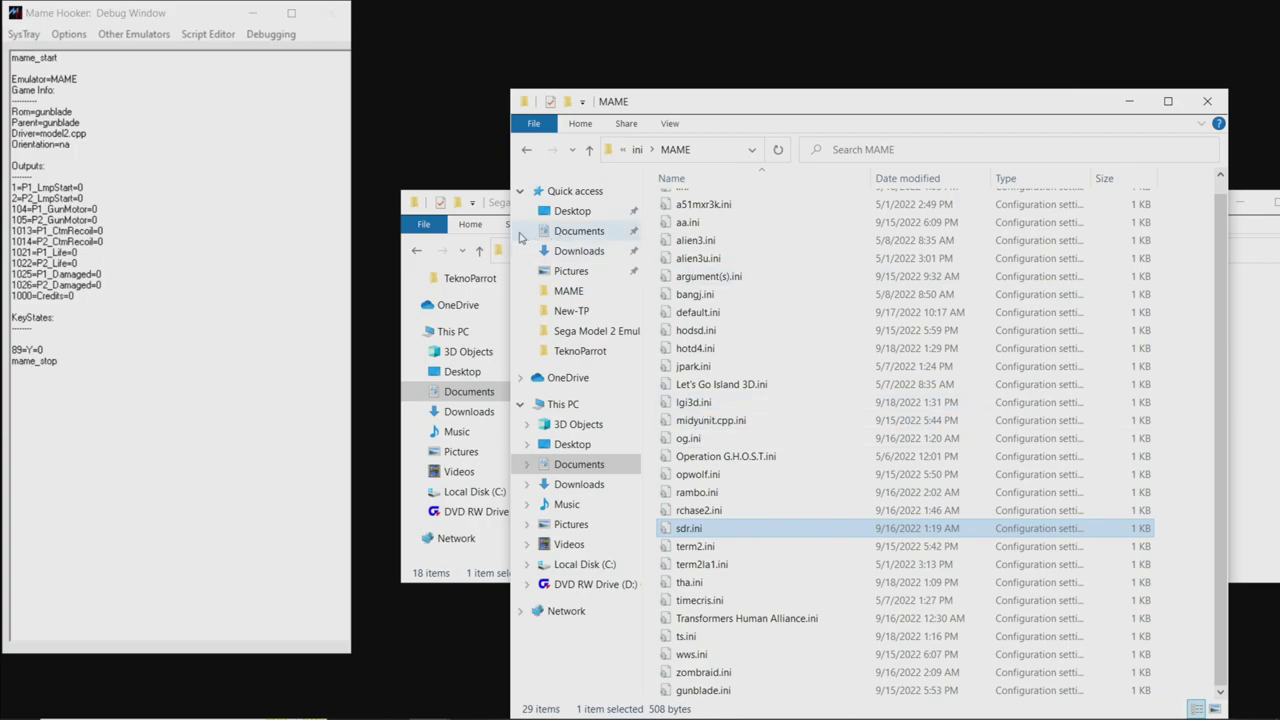
- Widen the file window, go up to the ini folder and open its default.ini
drag(510, 232, 434, 230)
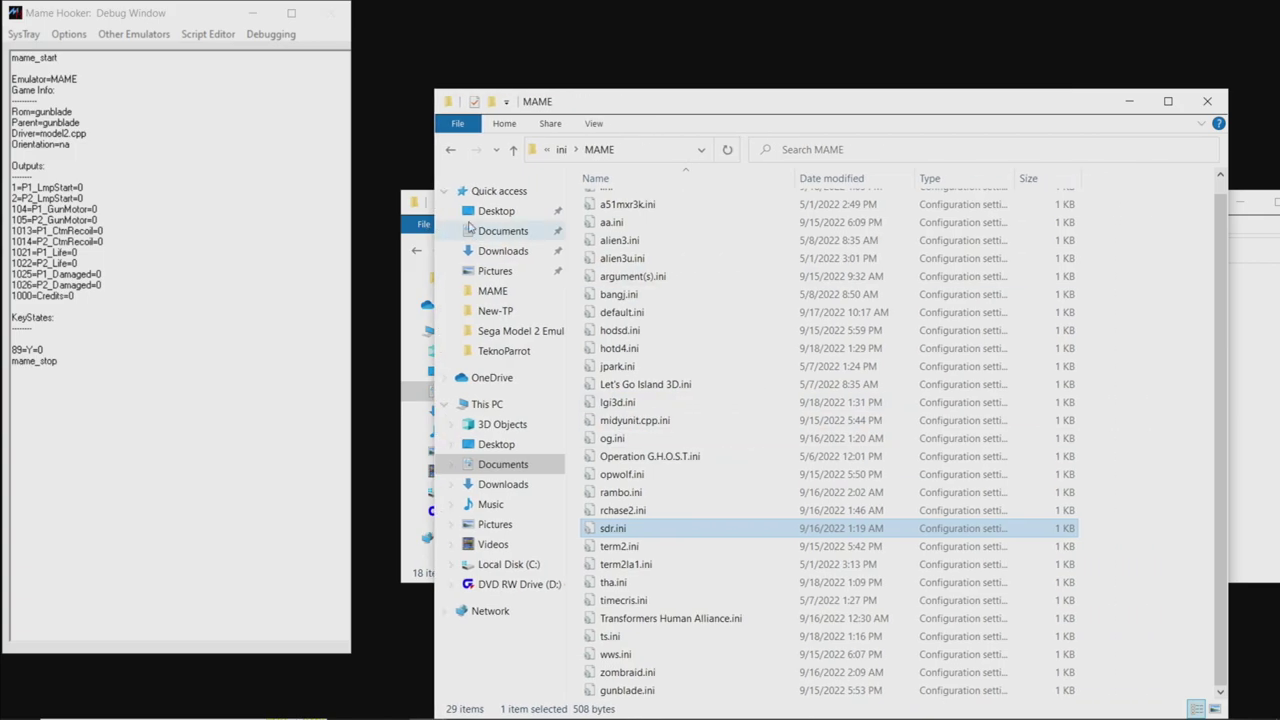
click(561, 149)
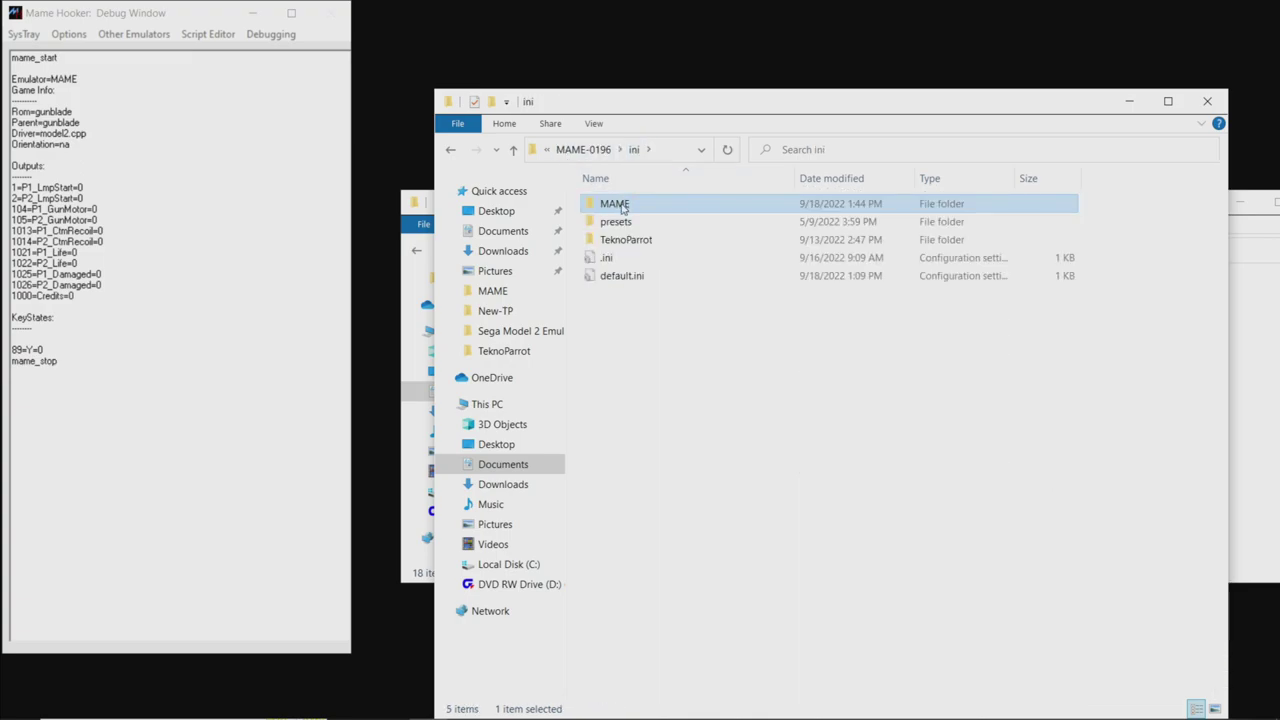
click(626, 280)
double_click(626, 280)
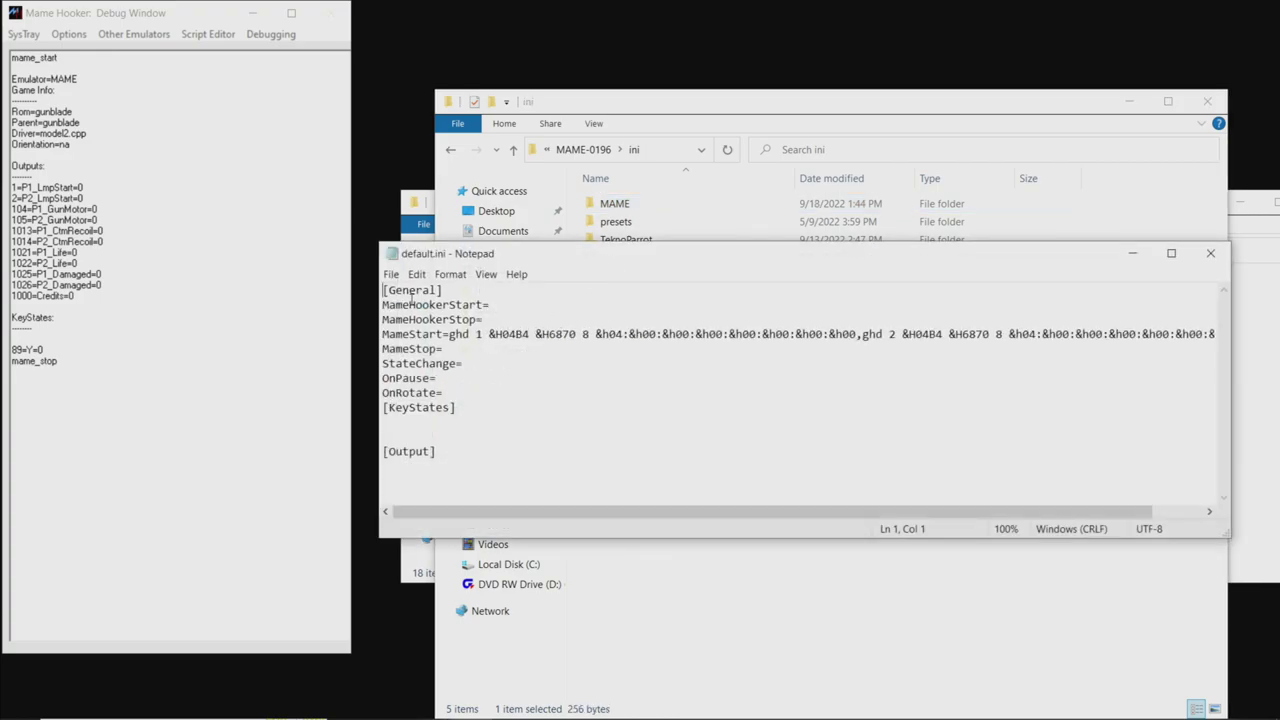
- Enlarge the default.ini window, examine the MameStart LED strip commands for both guns, and close the file
drag(379, 245, 338, 203)
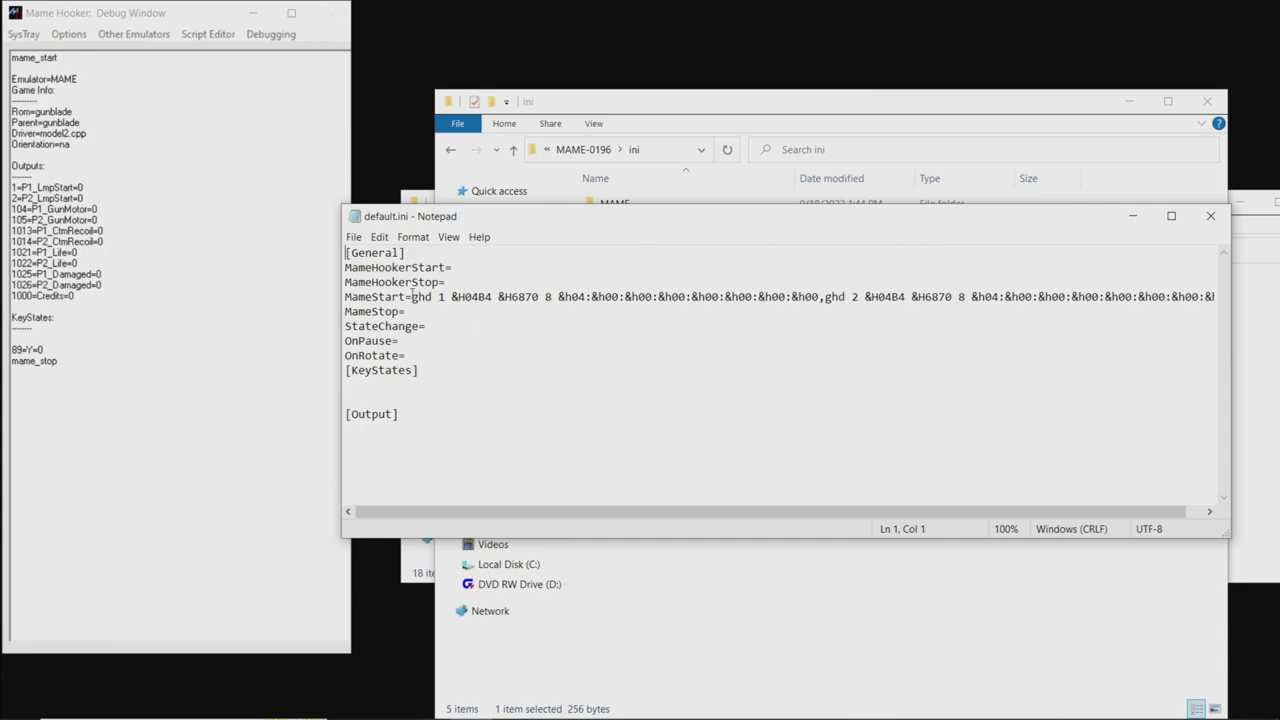
drag(416, 297, 1278, 298)
drag(907, 297, 900, 297)
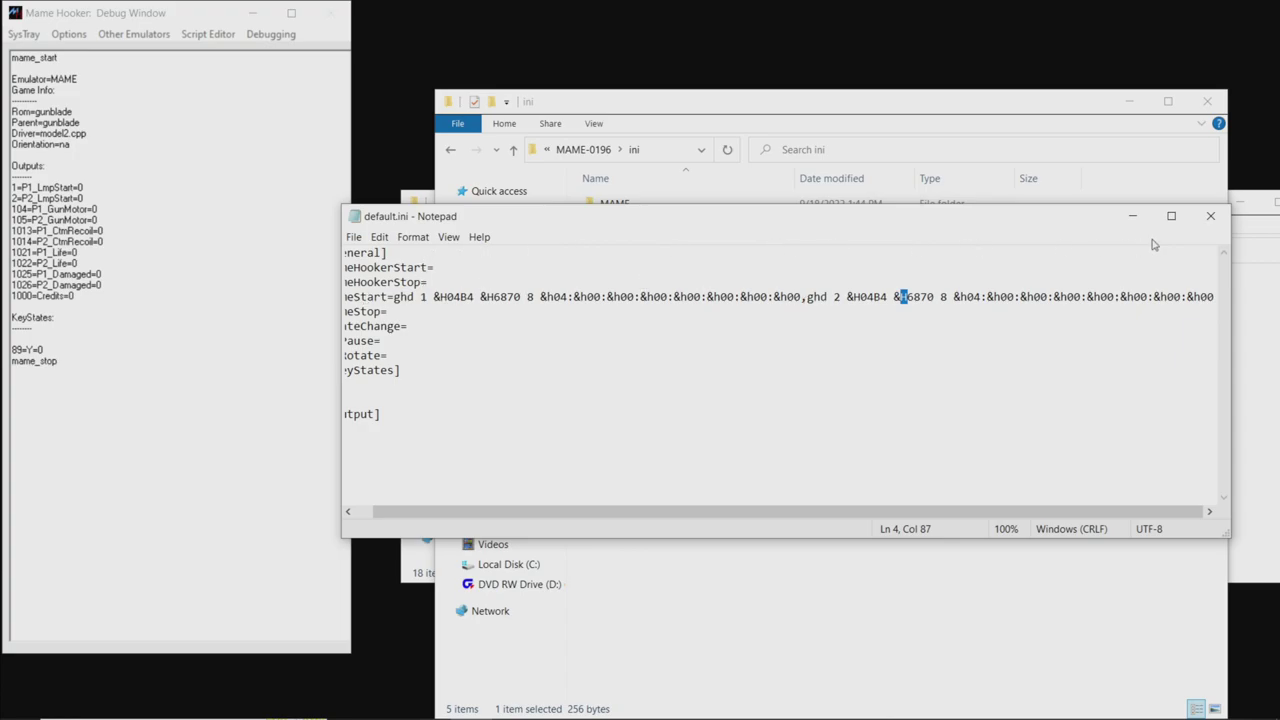
click(1206, 222)
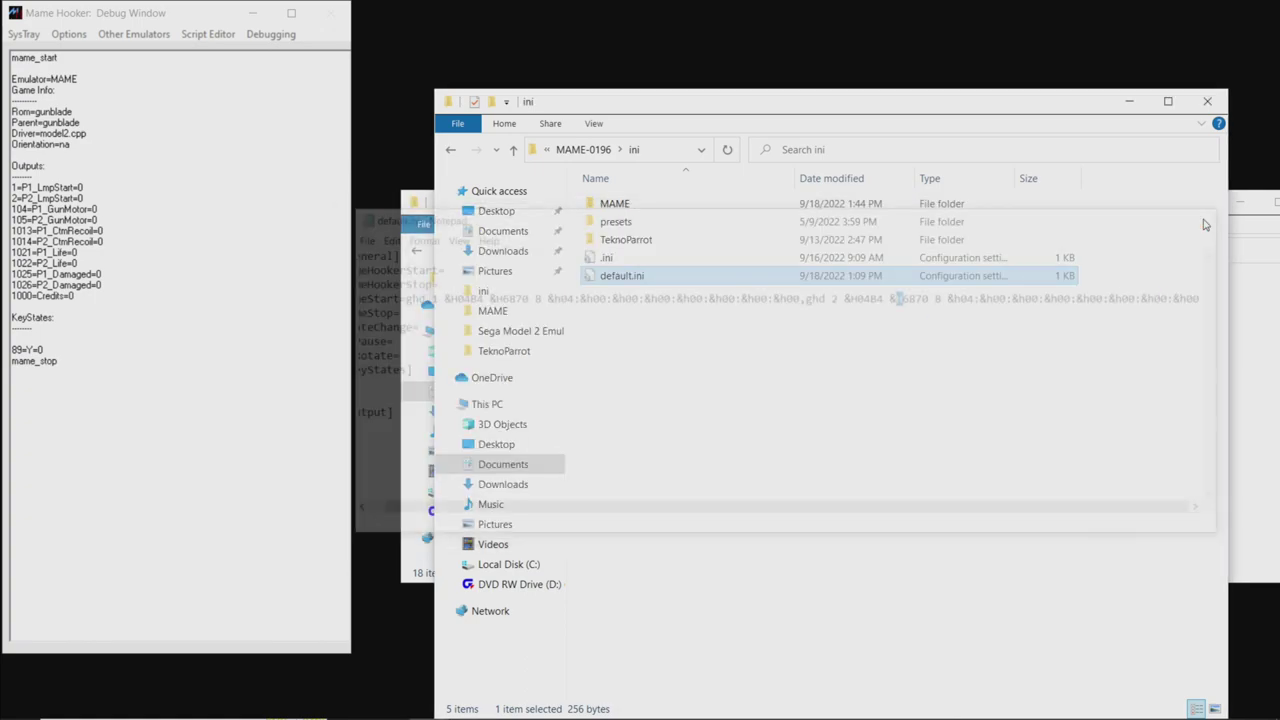